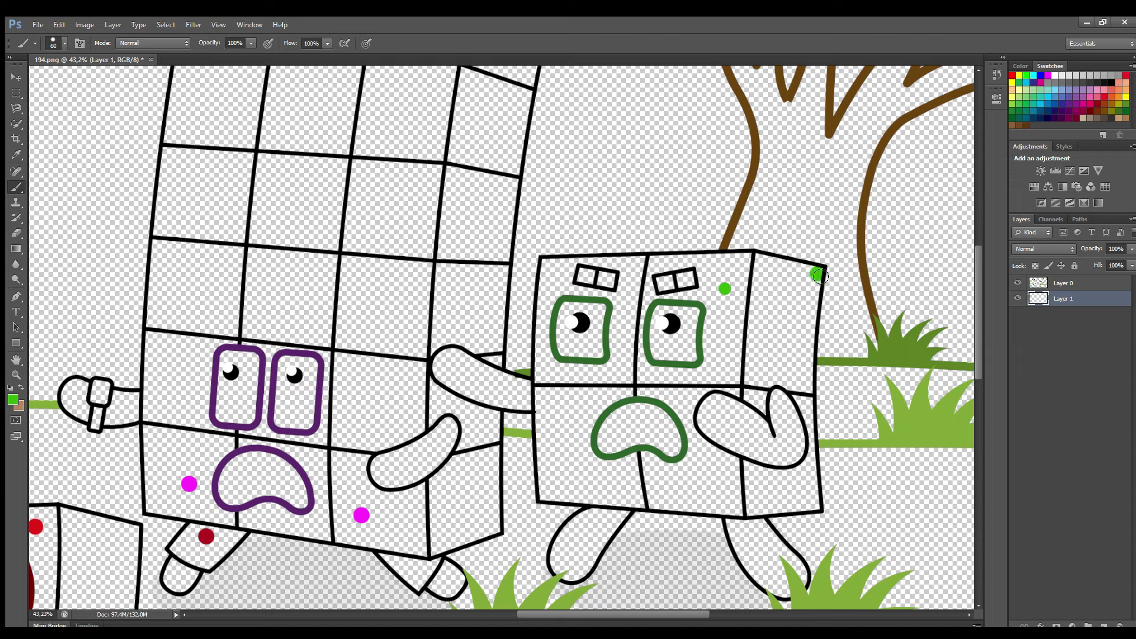
Paint the two-column block character's shaded side face dark green inside its outlines, around the raised hand.
key("bracketleft")
mouse_move(819, 275)
left_mouse_down()
mouse_move(810, 388)
mouse_move(818, 508)
mouse_move(754, 510)
mouse_move(749, 468)
mouse_move(806, 471)
mouse_move(808, 485)
mouse_move(760, 484)
left_mouse_up()
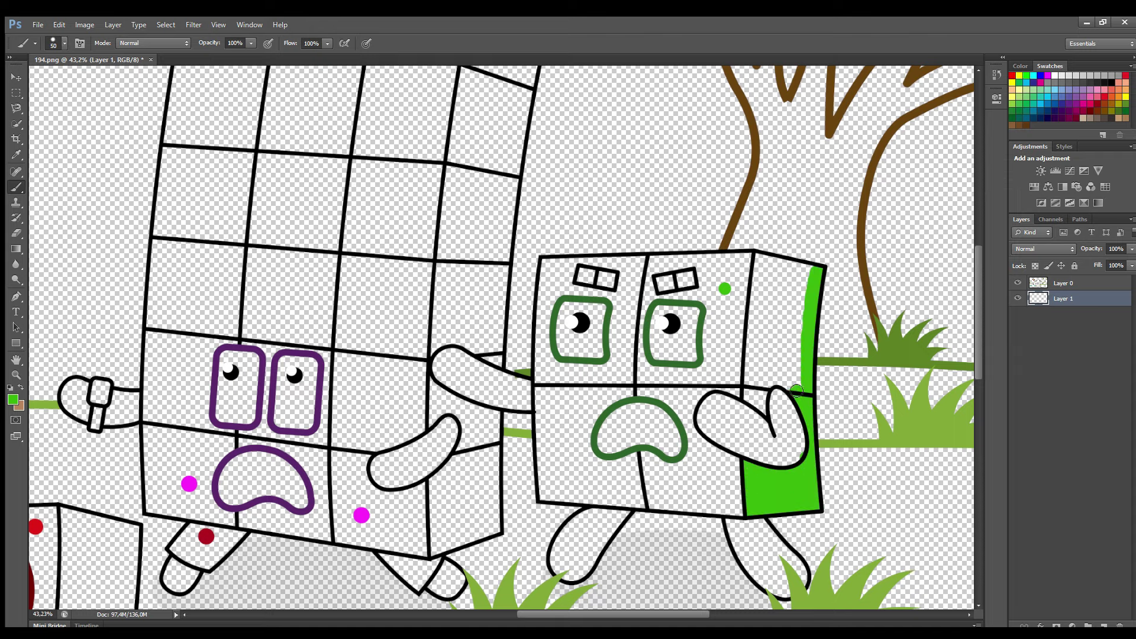
mouse_move(796, 390)
left_mouse_down()
mouse_move(763, 411)
mouse_move(751, 399)
mouse_move(763, 262)
mouse_move(805, 271)
mouse_move(807, 327)
mouse_move(799, 336)
mouse_move(782, 276)
mouse_move(757, 343)
mouse_move(782, 367)
mouse_move(792, 317)
mouse_move(775, 280)
mouse_move(764, 366)
mouse_move(787, 296)
left_mouse_up()
Fill the same character's front face with bright green on Layer 1, leaving the eyes, eyebrows, mouth and arms unpainted.
key("i")
key("b")
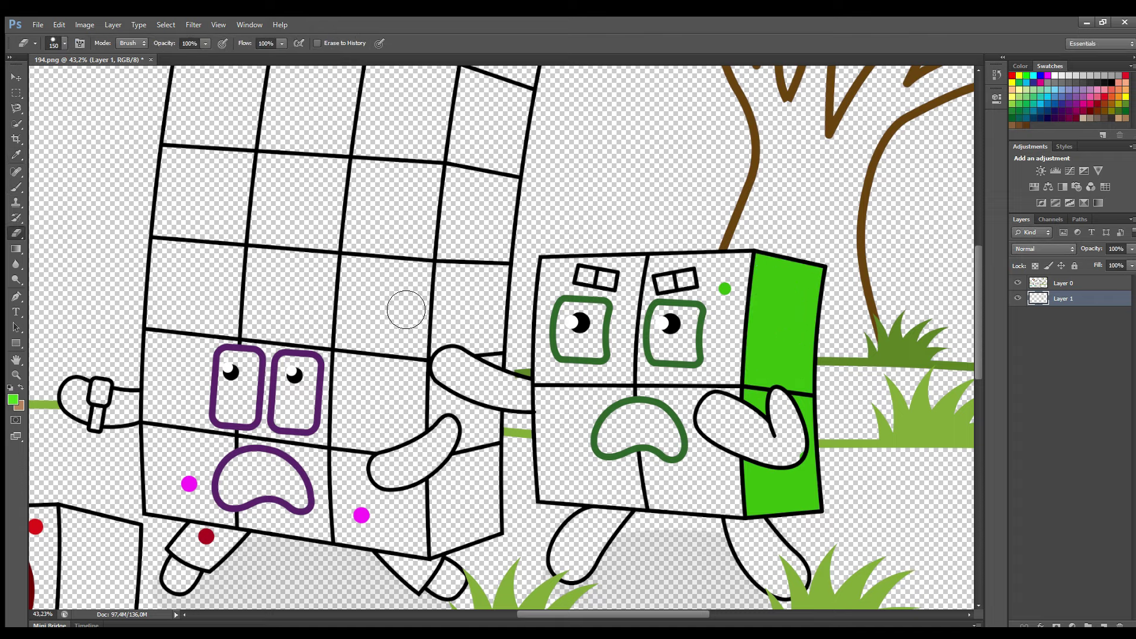
key("alt+bracketright")
key("alt+bracketleft")
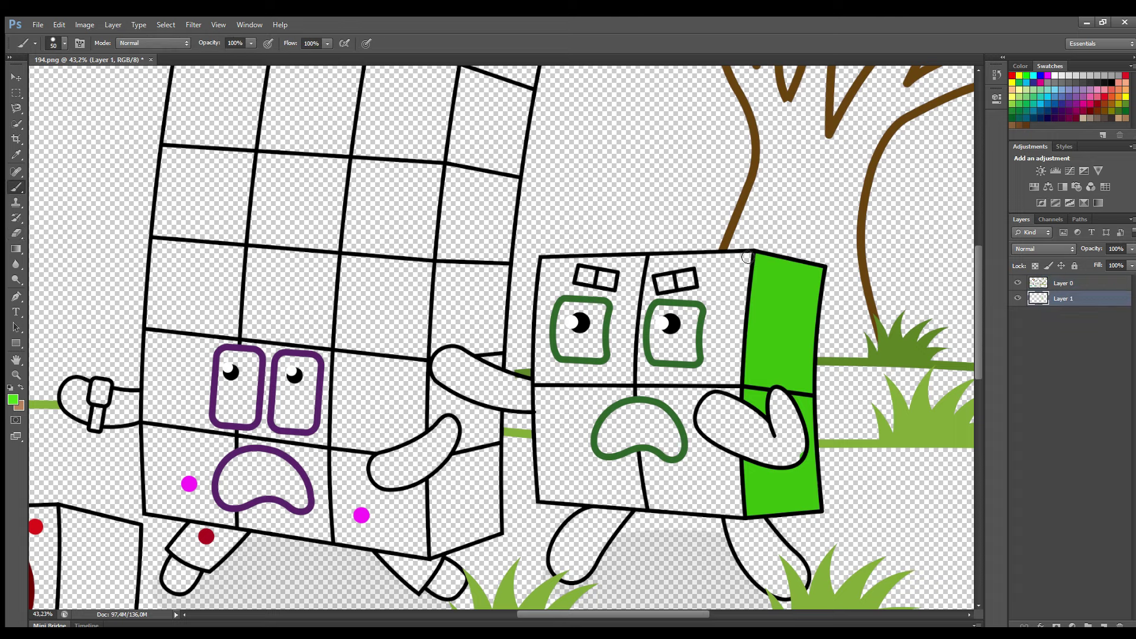
mouse_move(748, 257)
left_mouse_down()
mouse_move(716, 454)
mouse_move(737, 497)
mouse_move(577, 501)
mouse_move(542, 490)
mouse_move(542, 355)
mouse_move(547, 264)
mouse_move(742, 260)
mouse_move(715, 289)
mouse_move(692, 396)
mouse_move(722, 482)
mouse_move(553, 488)
mouse_move(698, 465)
mouse_move(591, 459)
mouse_move(689, 387)
mouse_move(638, 370)
mouse_move(648, 277)
mouse_move(618, 378)
mouse_move(553, 432)
mouse_move(574, 270)
mouse_move(615, 337)
mouse_move(562, 378)
mouse_move(574, 421)
mouse_move(560, 441)
left_mouse_up()
key("bracketright")
key("bracketright")
key("bracketright")
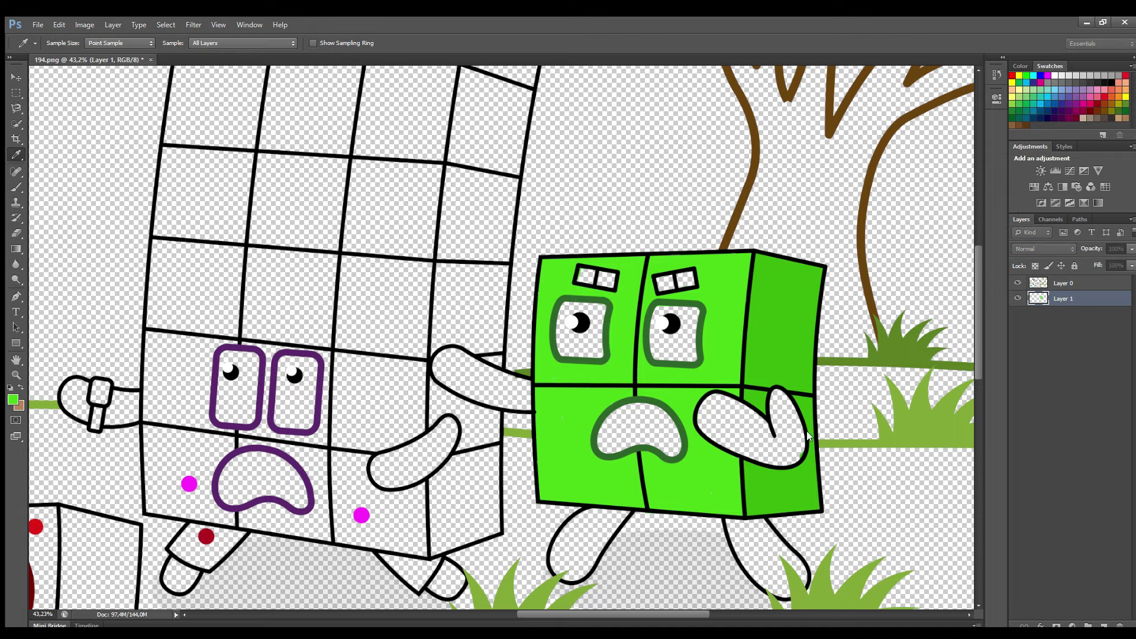
Paint the green character's eyebrows, both arms and both legs a deep forest green.
left_click(846, 434, "alt")
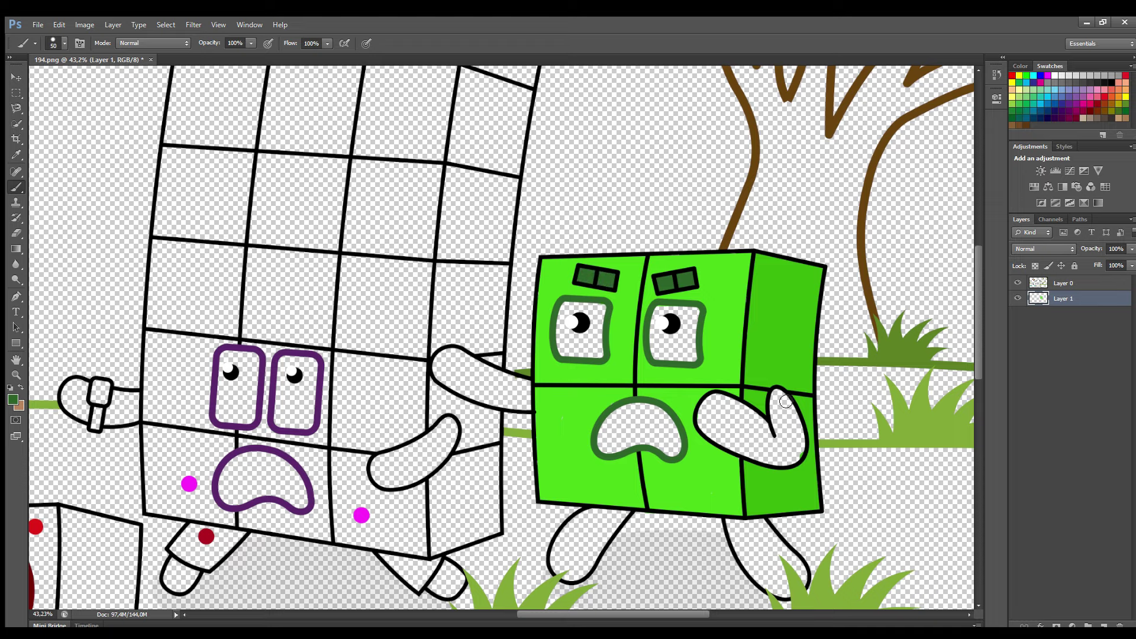
mouse_move(786, 401)
left_mouse_down()
mouse_move(798, 458)
mouse_move(744, 451)
mouse_move(704, 426)
mouse_move(721, 401)
mouse_move(778, 425)
mouse_move(786, 414)
mouse_move(786, 446)
mouse_move(709, 415)
mouse_move(760, 436)
mouse_move(724, 443)
left_mouse_up()
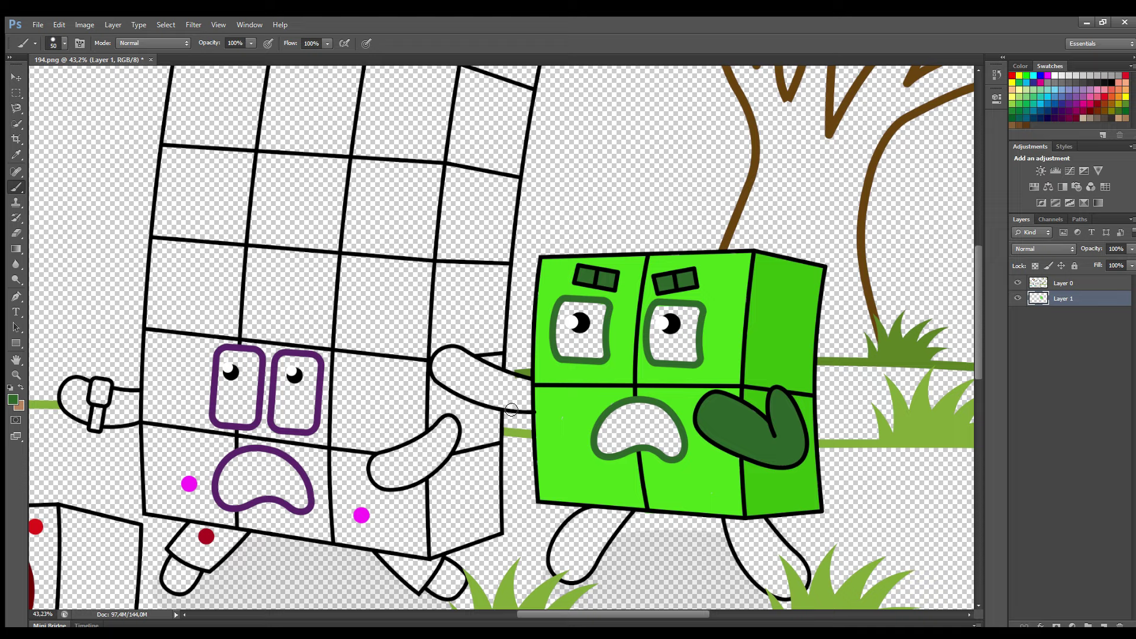
mouse_move(451, 352)
left_mouse_down()
mouse_move(525, 387)
mouse_move(529, 407)
mouse_move(478, 394)
mouse_move(443, 362)
mouse_move(524, 398)
left_mouse_up()
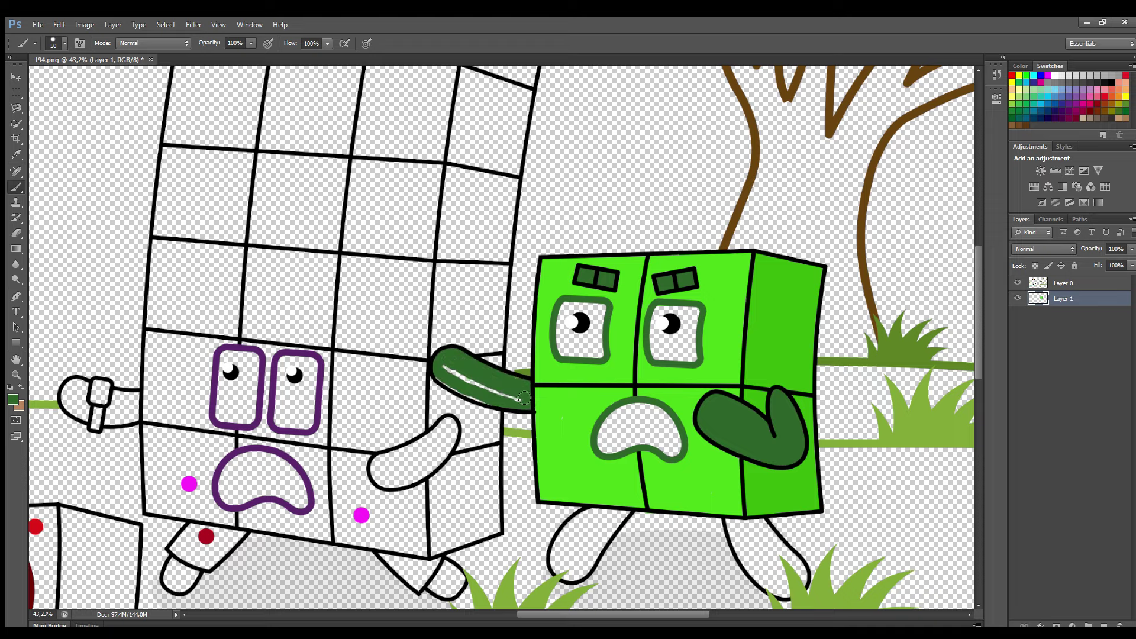
mouse_move(769, 534)
left_mouse_down()
mouse_move(797, 565)
mouse_move(789, 593)
mouse_move(764, 582)
mouse_move(735, 534)
mouse_move(741, 525)
mouse_move(785, 564)
mouse_move(754, 533)
mouse_move(789, 577)
left_mouse_up()
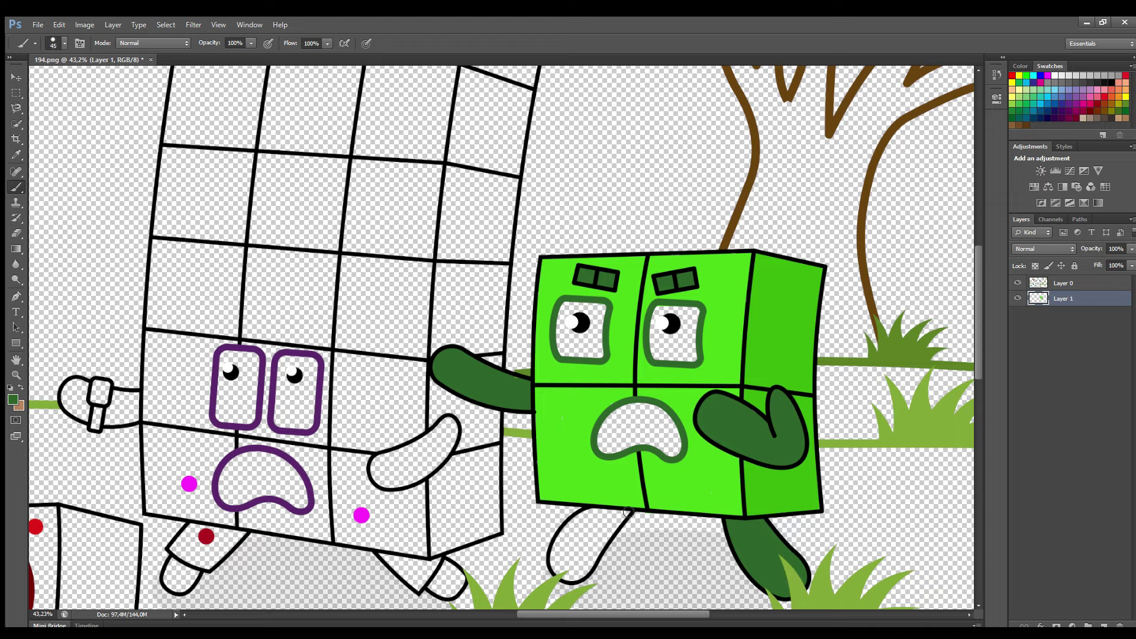
key("bracketright")
mouse_move(628, 513)
left_mouse_down()
mouse_move(578, 579)
mouse_move(559, 549)
mouse_move(591, 513)
mouse_move(616, 515)
mouse_move(603, 538)
mouse_move(566, 553)
mouse_move(593, 528)
left_mouse_up()
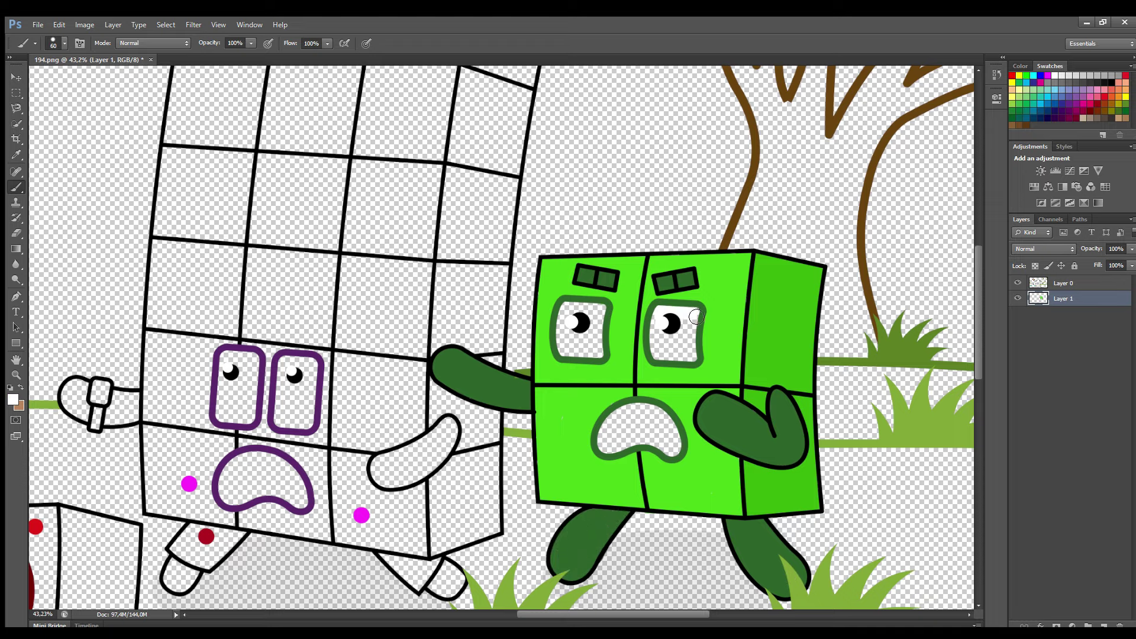
Fill the green character's eyes with white and its open mouth with black.
mouse_move(696, 317)
left_mouse_down()
mouse_move(694, 358)
mouse_move(657, 334)
left_mouse_up()
mouse_move(569, 318)
left_mouse_down()
mouse_move(601, 330)
mouse_move(601, 356)
mouse_move(569, 352)
mouse_move(571, 327)
left_mouse_up()
mouse_move(642, 448)
left_mouse_down()
mouse_move(640, 413)
mouse_move(677, 436)
mouse_move(664, 451)
mouse_move(612, 446)
mouse_move(671, 441)
left_mouse_up()
Sample the dark red marker dot and fill both trouser legs of the tall block character with it.
key("i")
left_click(206, 536)
key("b")
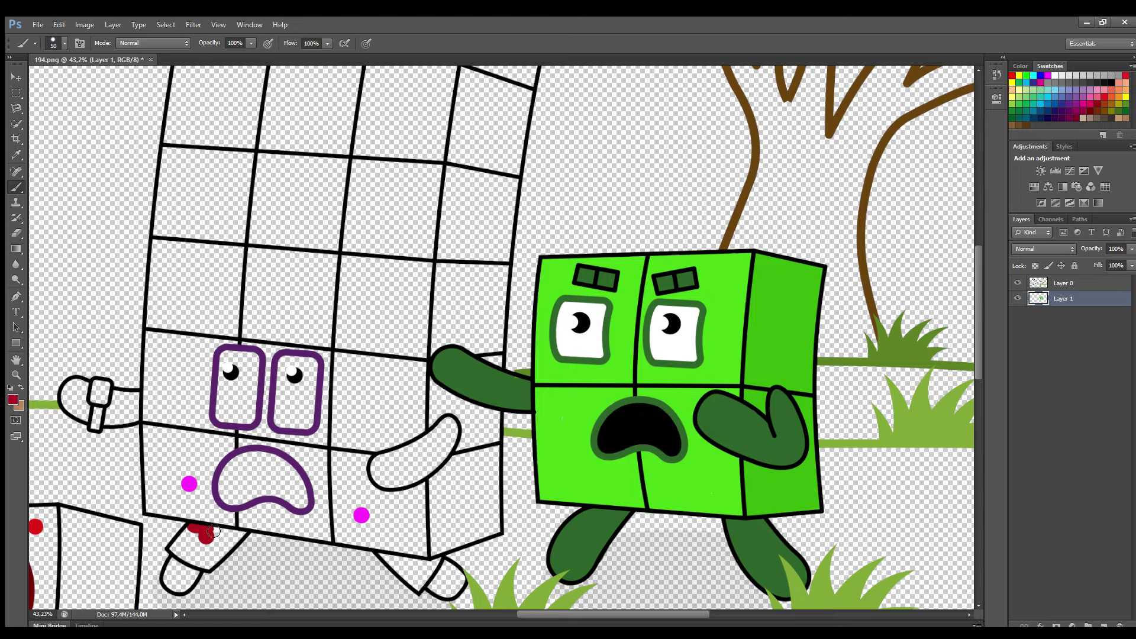
mouse_move(214, 532)
left_mouse_down()
mouse_move(236, 544)
mouse_move(180, 553)
mouse_move(194, 539)
left_mouse_up()
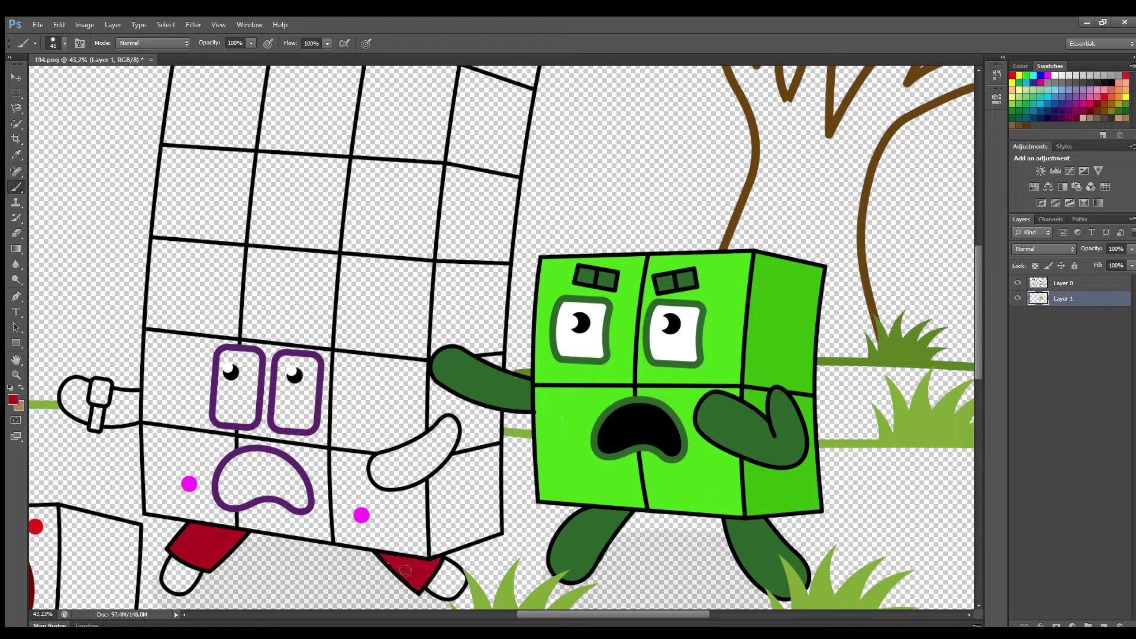
Sample the purple of the tall character's mouth outline and fill both of its feet with it.
key("i")
left_click(229, 484)
key("b")
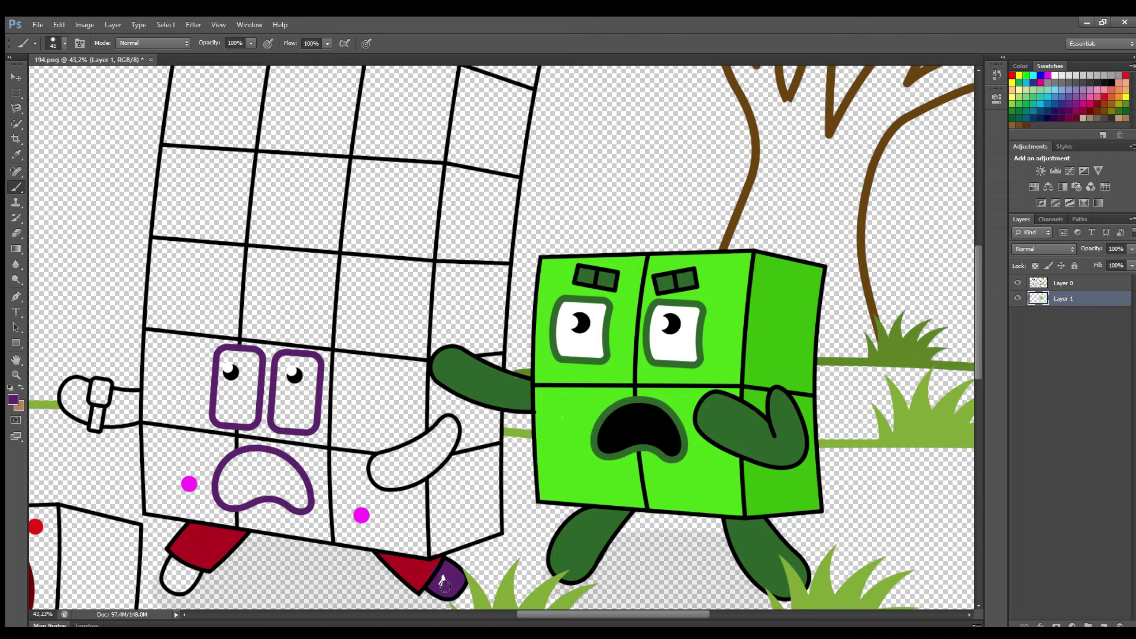
left_click_drag(171, 561, 199, 575)
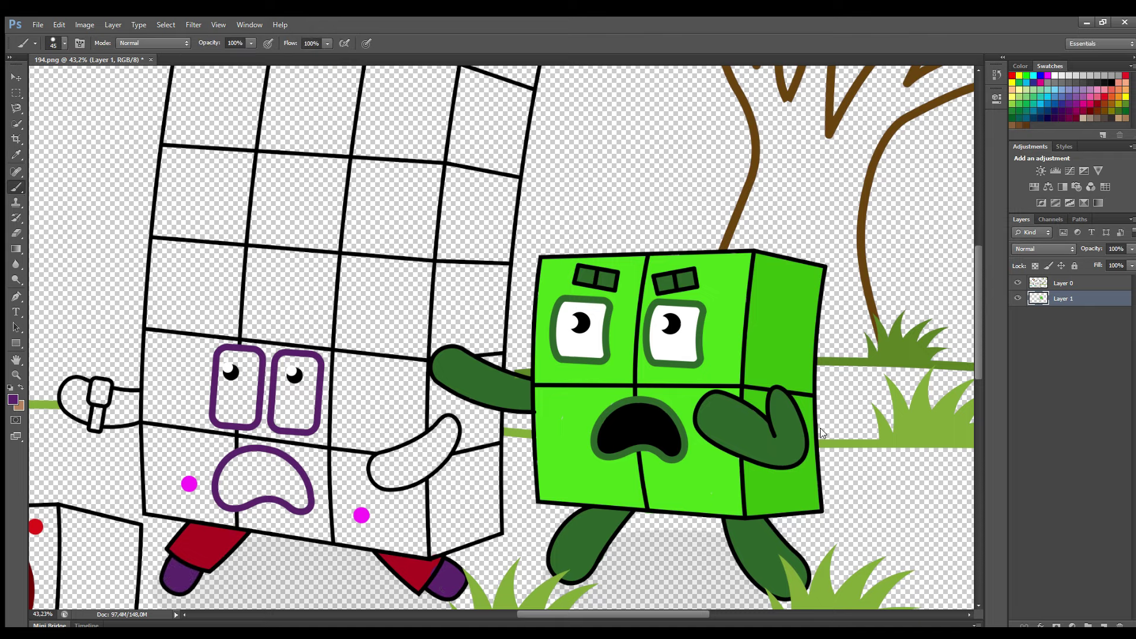
Fill the tall character's bottom front row of blocks with magenta and its mouth with black.
mouse_move(150, 434)
left_mouse_down()
mouse_move(367, 464)
mouse_move(362, 477)
mouse_move(414, 499)
mouse_move(426, 491)
mouse_move(426, 556)
mouse_move(160, 512)
mouse_move(152, 445)
mouse_move(231, 450)
mouse_move(210, 503)
mouse_move(226, 517)
mouse_move(199, 490)
mouse_move(210, 464)
mouse_move(200, 471)
mouse_move(309, 467)
mouse_move(306, 525)
mouse_move(248, 519)
mouse_move(399, 537)
mouse_move(397, 507)
mouse_move(315, 469)
mouse_move(348, 477)
left_mouse_up()
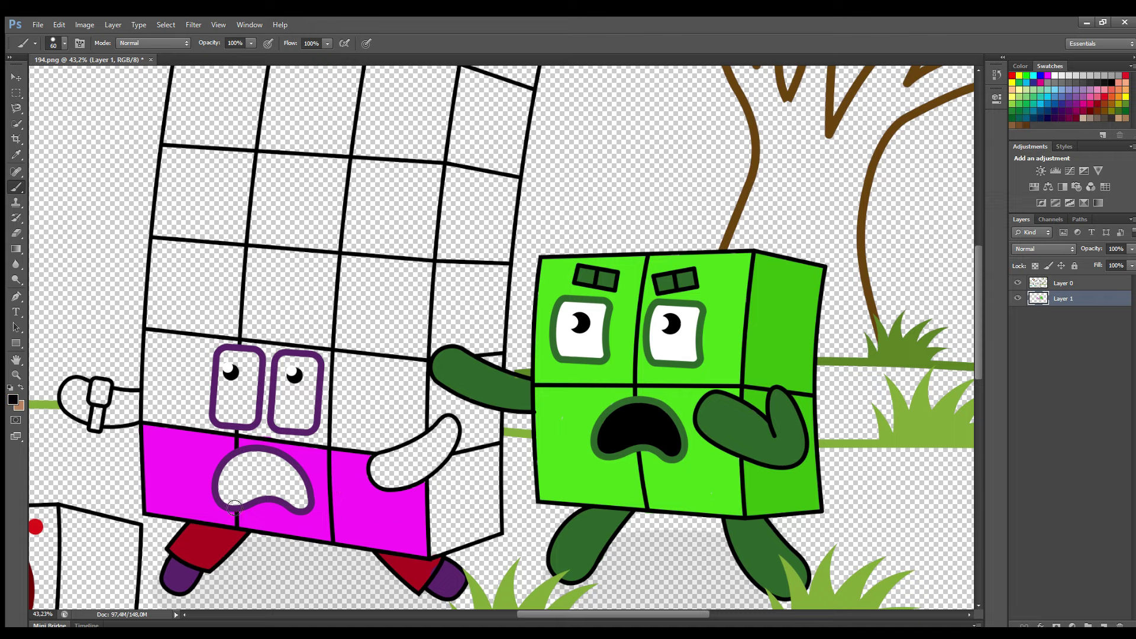
mouse_move(234, 507)
left_mouse_down()
mouse_move(232, 474)
mouse_move(280, 466)
mouse_move(307, 510)
mouse_move(238, 503)
mouse_move(276, 484)
left_mouse_up()
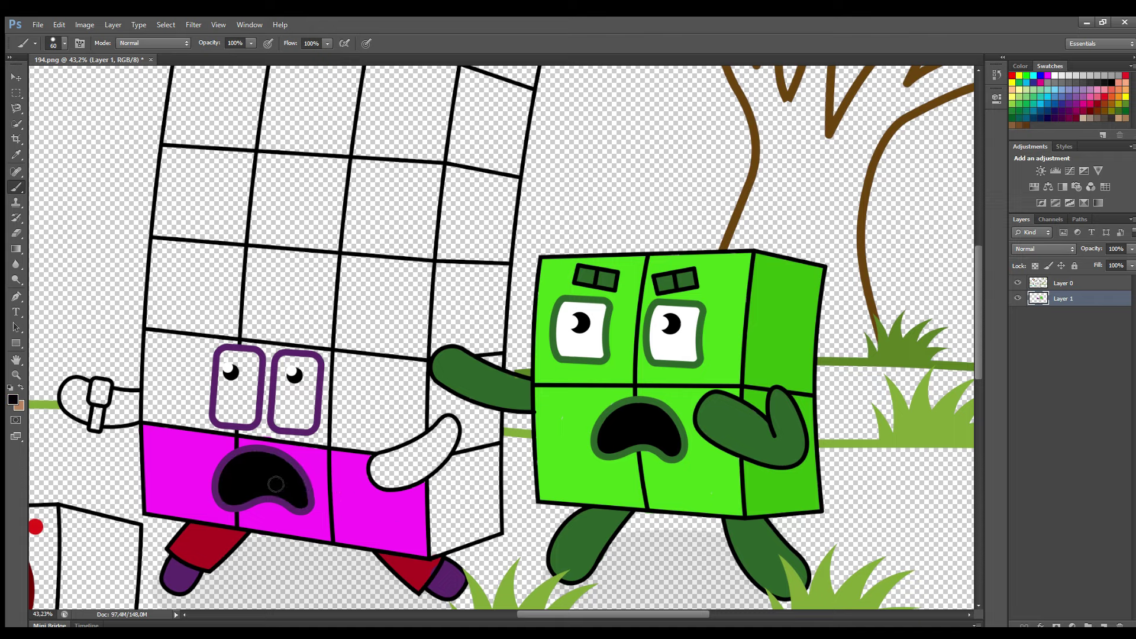
Paint the tall character's arms purple and its wristwatch blue with a grey-brown strap.
left_click(261, 426, "alt")
key("bracketleft")
key("bracketleft")
mouse_move(450, 419)
left_mouse_down()
mouse_move(432, 470)
mouse_move(390, 485)
mouse_move(380, 460)
mouse_move(448, 423)
mouse_move(405, 465)
left_mouse_up()
key("bracketright")
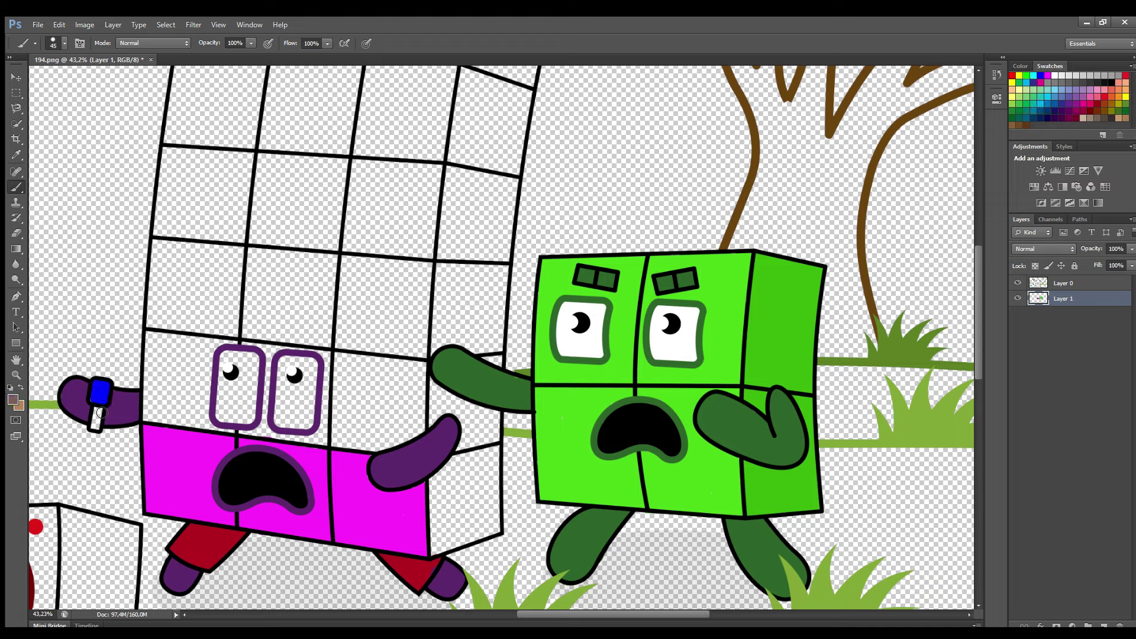
Fill the tall character's entire side face with a darker magenta, from the lowest block up to the top one.
left_click(172, 474, "alt")
mouse_move(433, 386)
left_mouse_down()
mouse_move(468, 409)
mouse_move(498, 506)
mouse_move(444, 539)
mouse_move(434, 493)
mouse_move(446, 409)
mouse_move(483, 494)
mouse_move(450, 520)
mouse_move(477, 503)
mouse_move(464, 491)
left_mouse_up()
key("bracketright")
key("bracketright")
scroll(691, 414, "up", 5)
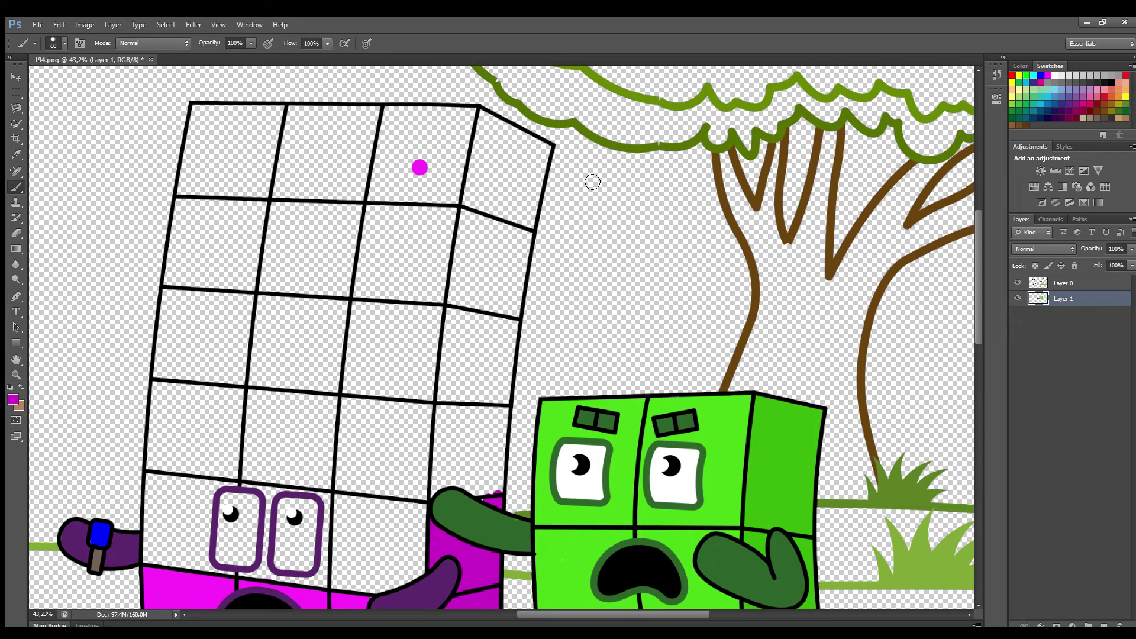
mouse_move(544, 148)
left_mouse_down()
mouse_move(490, 491)
mouse_move(452, 480)
mouse_move(449, 332)
mouse_move(474, 163)
mouse_move(505, 129)
mouse_move(528, 169)
mouse_move(480, 482)
mouse_move(461, 461)
mouse_move(503, 136)
mouse_move(465, 379)
mouse_move(500, 151)
left_mouse_up()
key("bracketleft")
key("bracketright")
key("bracketright")
key("bracketright")
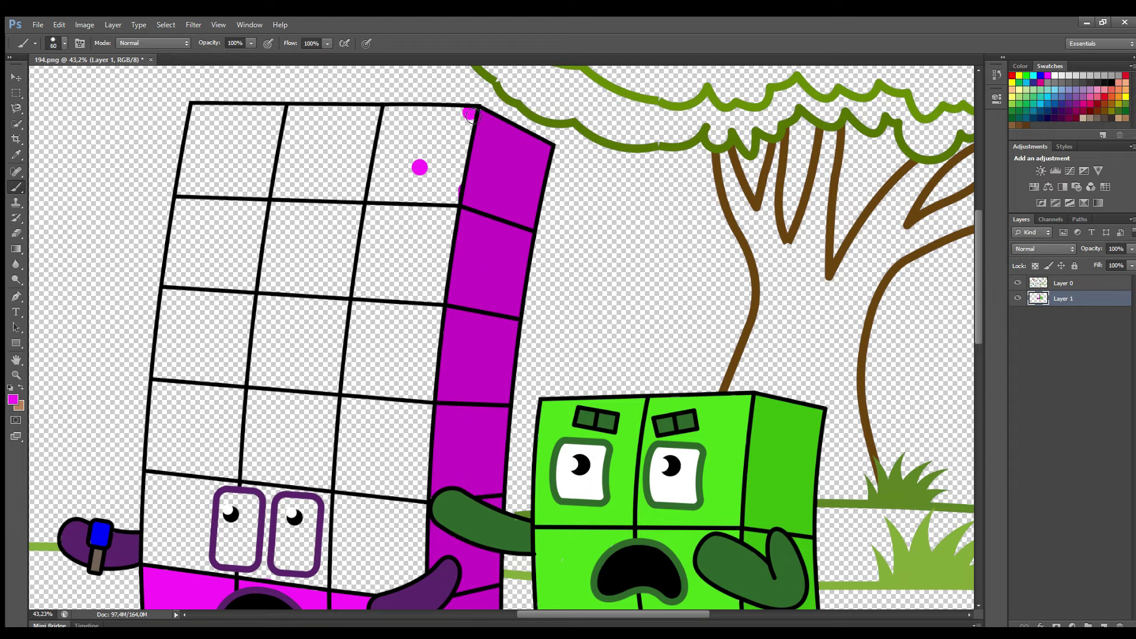
Fill the front column next to the tall character's shaded side with bright magenta.
mouse_move(473, 115)
left_mouse_down()
mouse_move(425, 442)
mouse_move(421, 574)
mouse_move(340, 586)
mouse_move(358, 311)
mouse_move(392, 116)
mouse_move(464, 124)
mouse_move(429, 294)
mouse_move(411, 569)
mouse_move(354, 573)
mouse_move(391, 199)
mouse_move(427, 128)
mouse_move(441, 129)
mouse_move(406, 349)
mouse_move(393, 561)
mouse_move(371, 486)
mouse_move(386, 301)
mouse_move(410, 152)
mouse_move(376, 549)
left_mouse_up()
key("bracketright")
key("bracketright")
Fill the tall character's remaining two front columns and its eyes with white.
key("i")
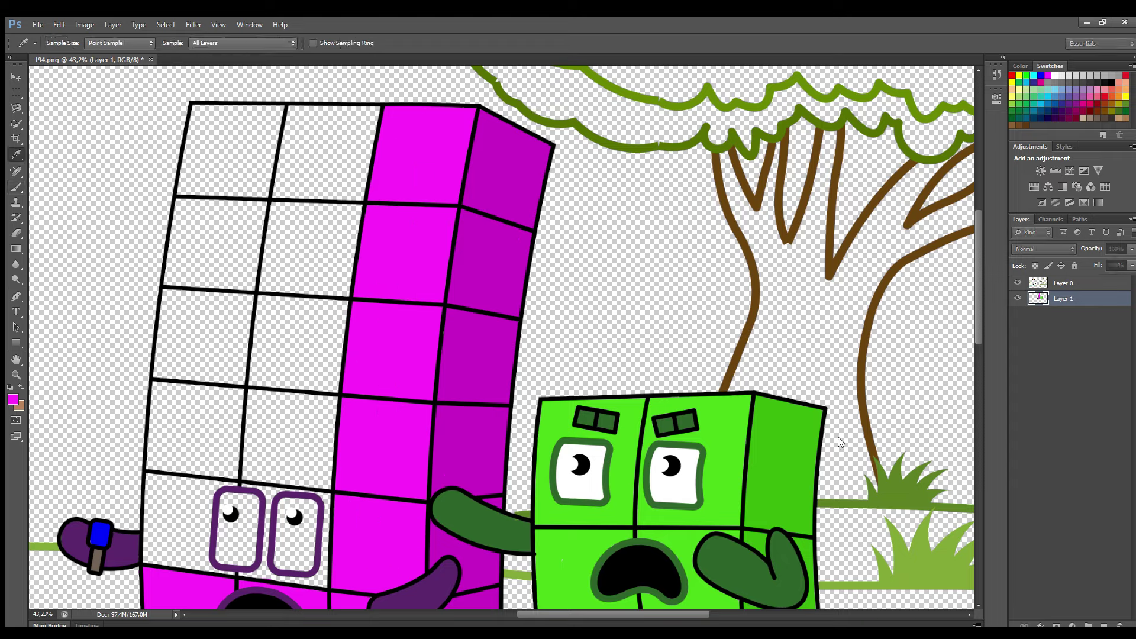
left_click(374, 137)
key("b")
key("bracketleft")
mouse_move(379, 116)
left_mouse_down()
mouse_move(334, 413)
mouse_move(320, 424)
mouse_move(331, 430)
mouse_move(324, 583)
mouse_move(152, 560)
mouse_move(162, 373)
mouse_move(201, 114)
mouse_move(370, 116)
mouse_move(351, 173)
mouse_move(312, 566)
mouse_move(218, 556)
mouse_move(167, 515)
mouse_move(216, 129)
mouse_move(344, 129)
mouse_move(295, 539)
mouse_move(282, 499)
mouse_move(229, 538)
mouse_move(240, 548)
mouse_move(211, 488)
mouse_move(213, 532)
mouse_move(192, 491)
mouse_move(200, 352)
mouse_move(243, 131)
mouse_move(217, 265)
mouse_move(336, 150)
mouse_move(247, 179)
mouse_move(312, 213)
mouse_move(237, 249)
mouse_move(320, 304)
mouse_move(239, 321)
mouse_move(242, 337)
mouse_move(309, 364)
mouse_move(231, 376)
mouse_move(258, 393)
mouse_move(261, 426)
mouse_move(208, 452)
mouse_move(206, 478)
left_mouse_up()
Fill the phone held by the crowned character with white, including its edges.
left_click_drag(529, 613, 443, 616)
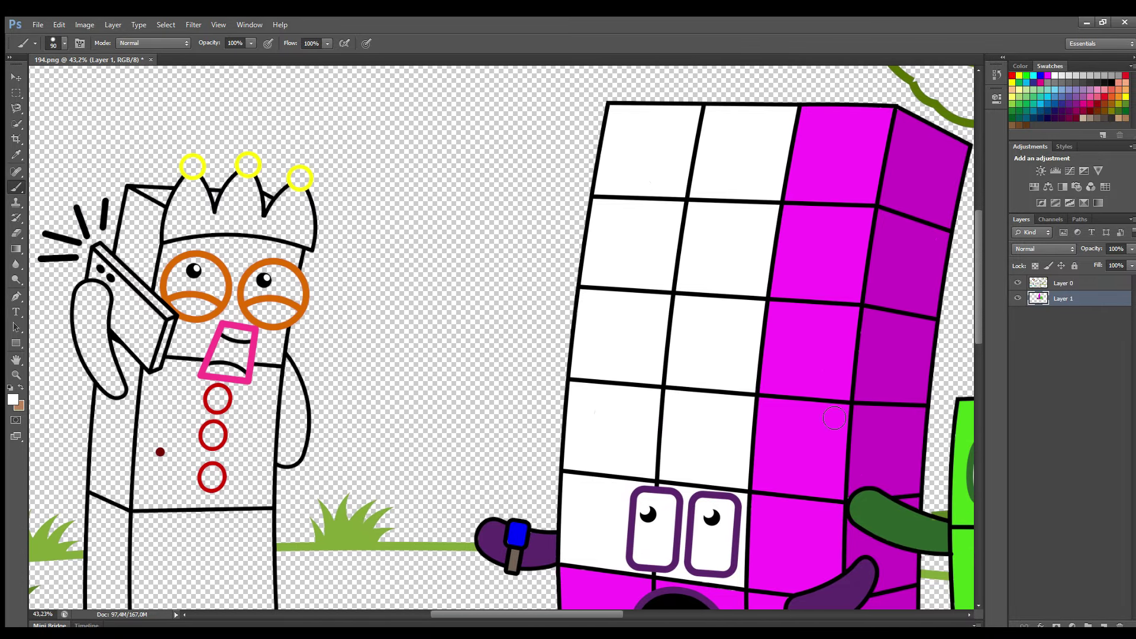
left_click_drag(975, 267, 975, 285)
key("bracketleft")
left_click_drag(100, 170, 152, 212)
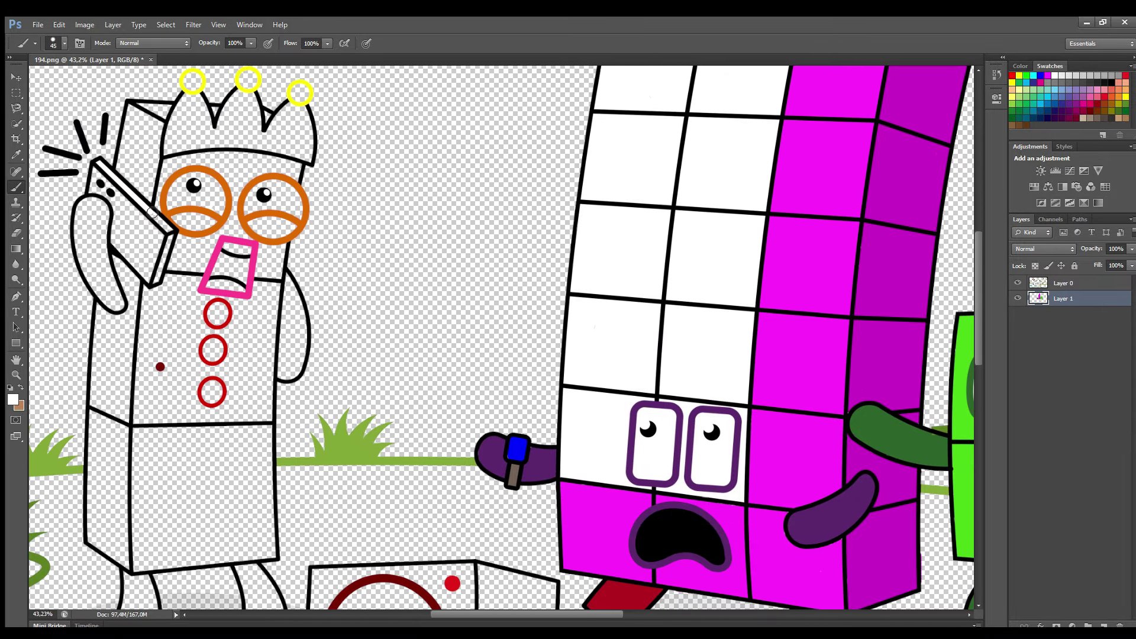
left_click_drag(153, 278, 115, 243)
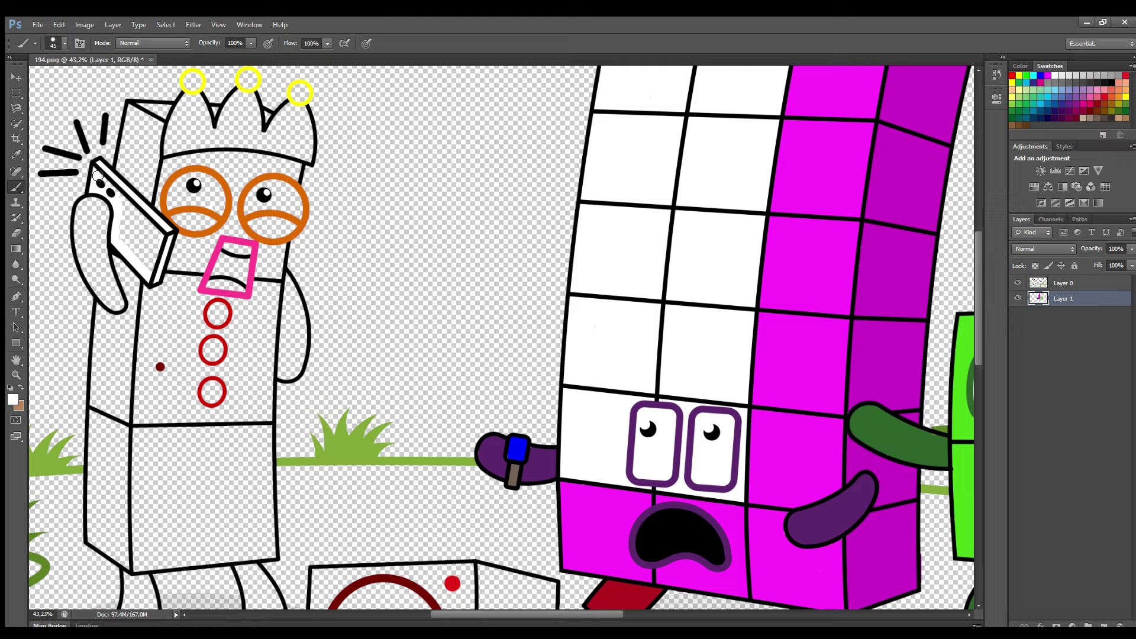
mouse_move(98, 176)
left_mouse_down()
mouse_move(158, 234)
mouse_move(139, 261)
mouse_move(156, 239)
left_mouse_up()
Sample the dark red marker dot on the crowned character's body and fill both of its arms with it.
left_click(159, 367, "alt")
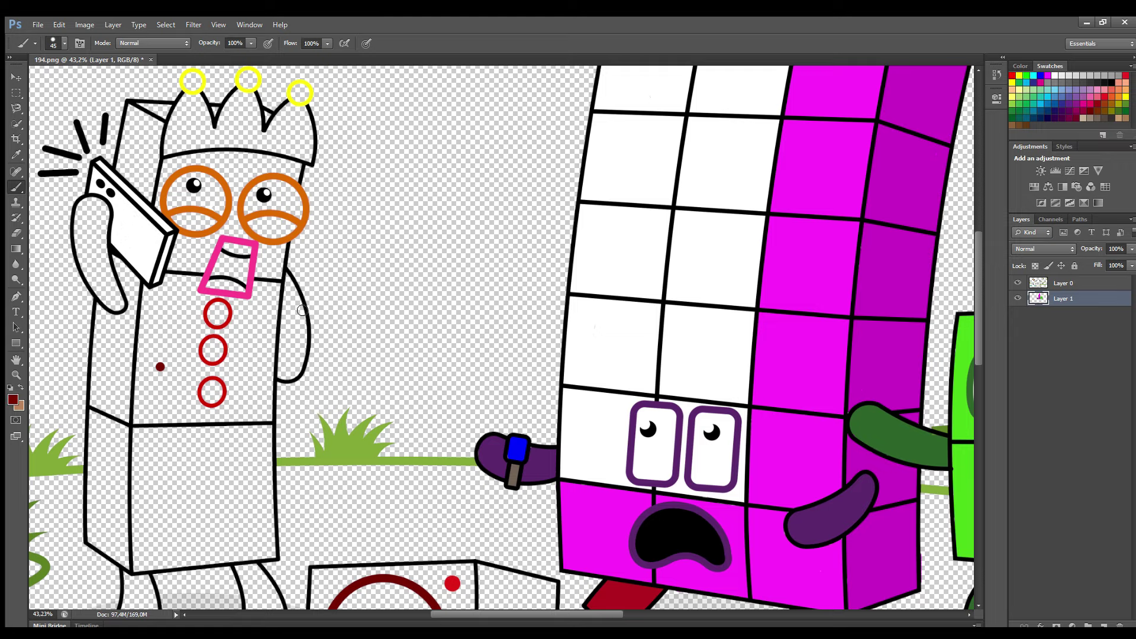
key("bracketright")
mouse_move(291, 288)
left_mouse_down()
mouse_move(300, 366)
mouse_move(283, 375)
mouse_move(288, 293)
mouse_move(290, 372)
left_mouse_up()
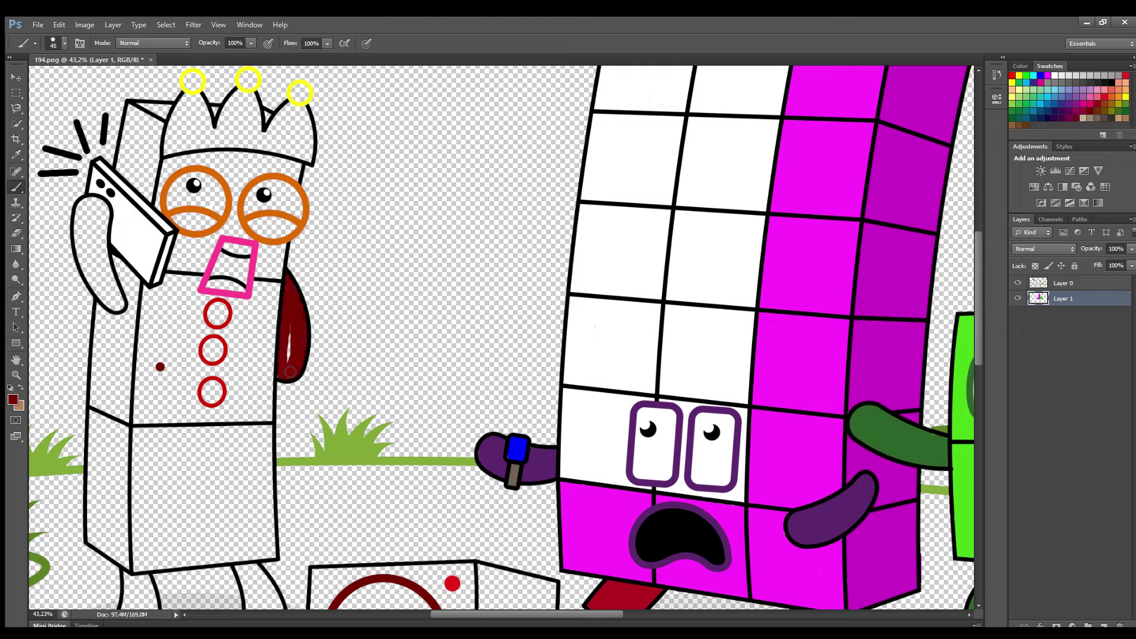
mouse_move(101, 213)
left_mouse_down()
mouse_move(119, 297)
mouse_move(109, 305)
mouse_move(81, 251)
mouse_move(82, 208)
mouse_move(93, 203)
mouse_move(94, 272)
left_mouse_up()
Sample the yellow of the crown's ball outlines and fill the three balls with it on Layer 1.
key("i")
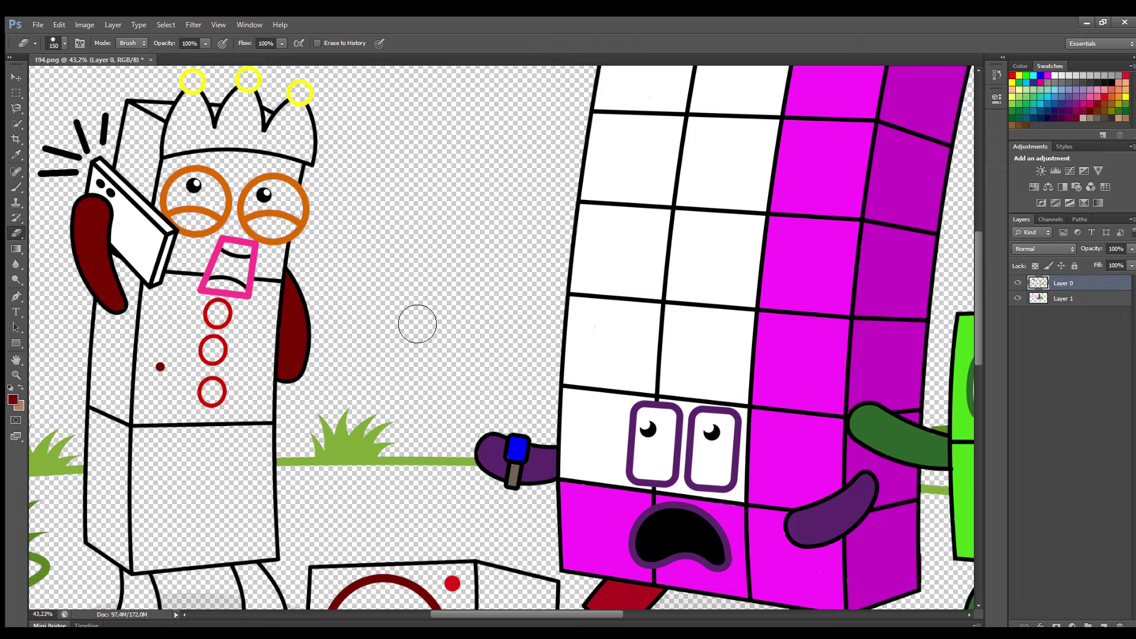
left_click(188, 86)
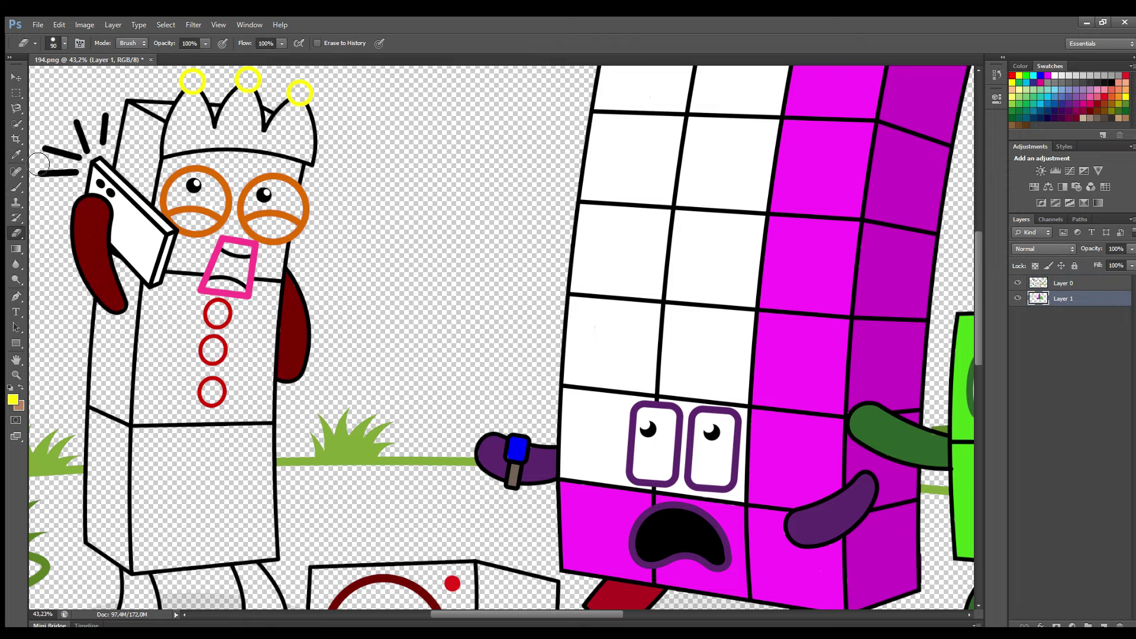
key("b")
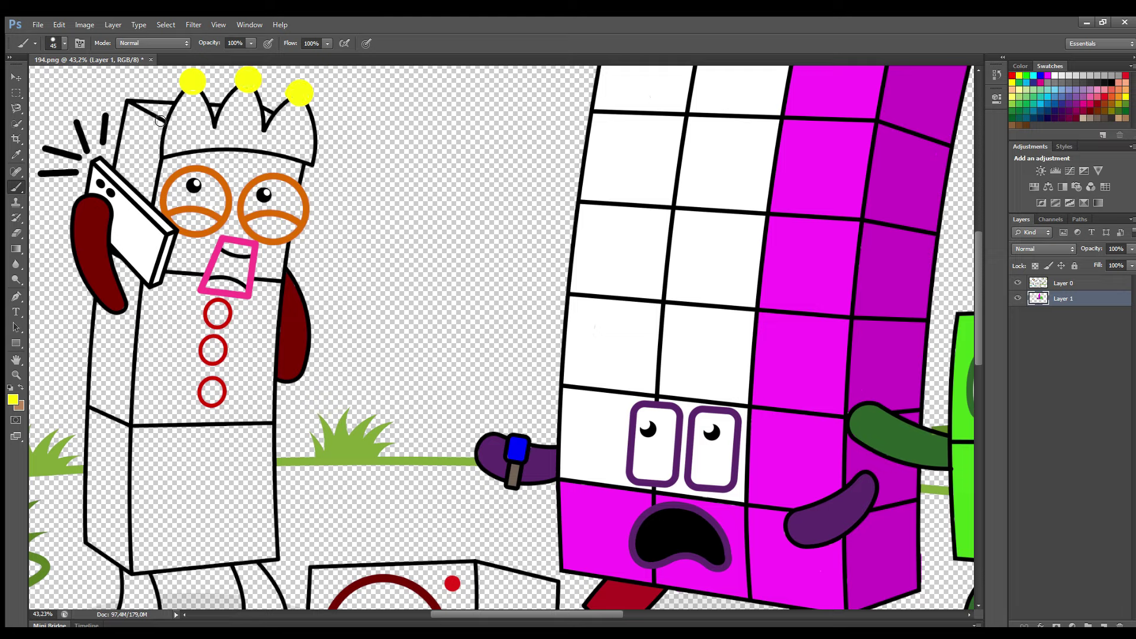
Paint the crown red and the small top areas visible behind its points yellow.
left_click(96, 310, "alt")
mouse_move(168, 153)
left_mouse_down()
mouse_move(246, 145)
mouse_move(308, 160)
left_mouse_up()
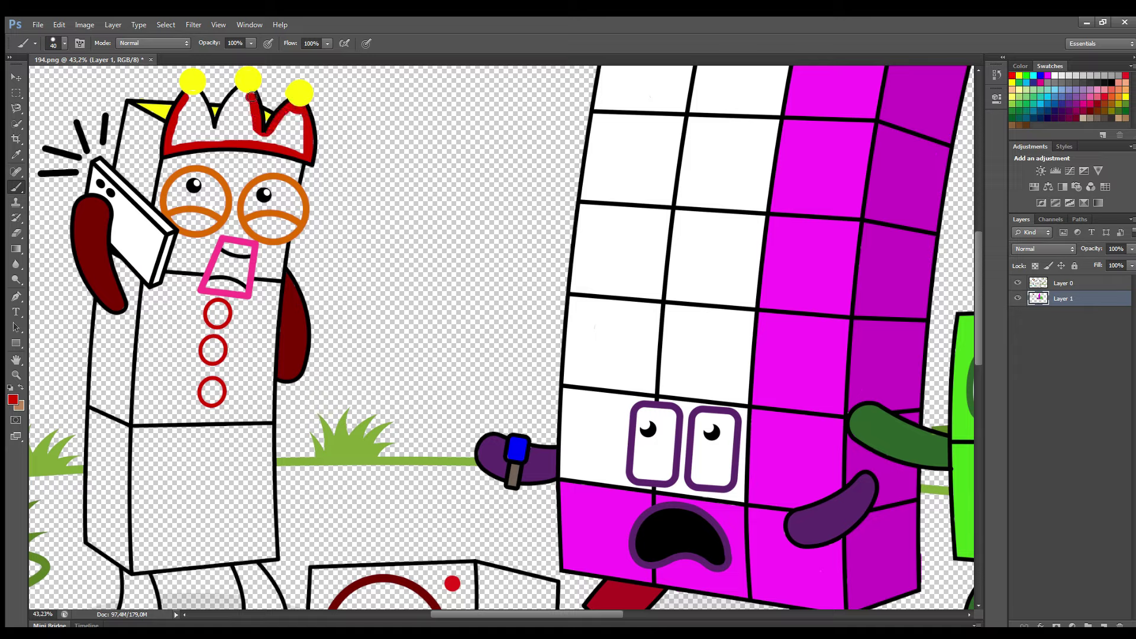
mouse_move(251, 97)
left_mouse_down()
mouse_move(195, 142)
mouse_move(290, 133)
mouse_move(241, 118)
left_mouse_up()
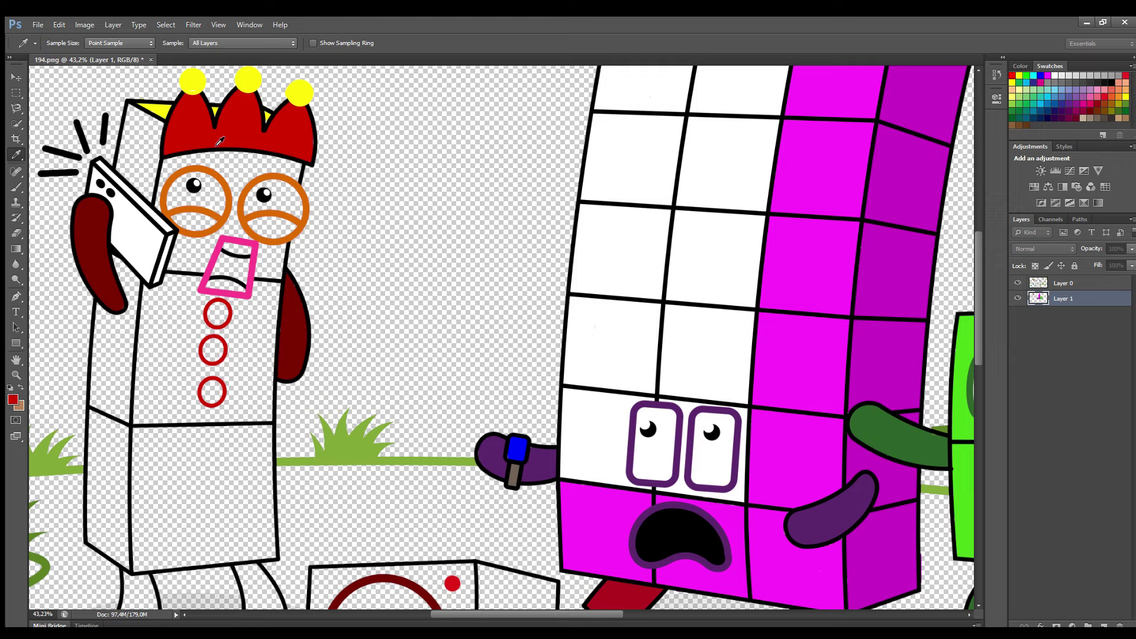
Fill the crowned character's front face with bright yellow, leaving the eyes, mouth and buttons unpainted.
left_click(248, 79, "alt")
mouse_move(166, 159)
left_mouse_down()
mouse_move(298, 170)
mouse_move(232, 180)
left_mouse_up()
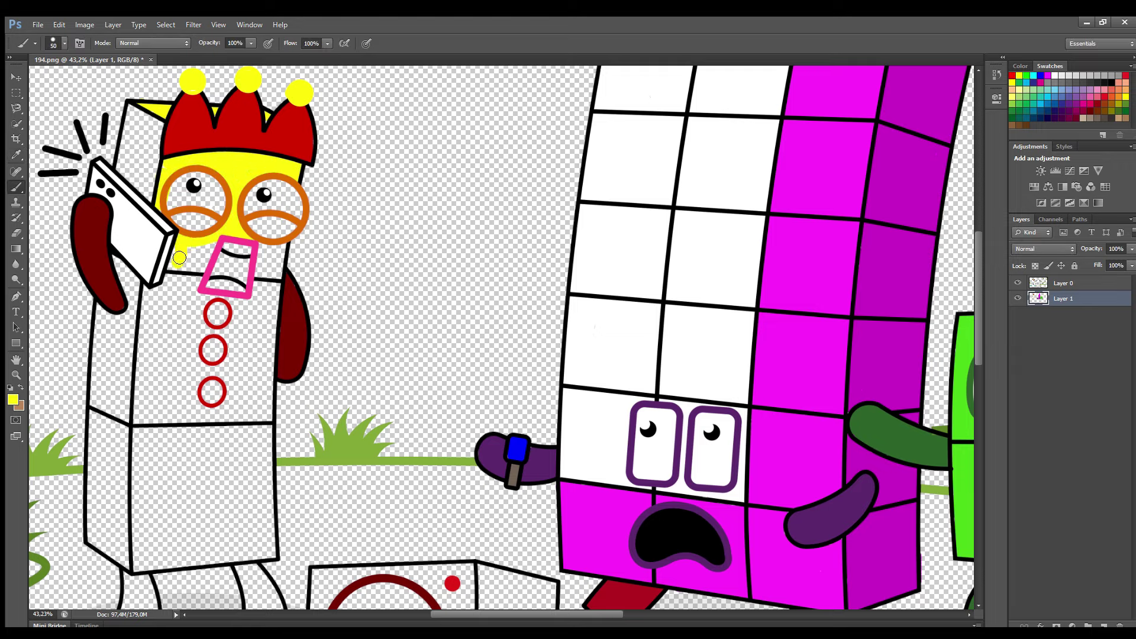
key("bracketright")
mouse_move(149, 295)
left_mouse_down()
mouse_move(137, 506)
mouse_move(196, 564)
mouse_move(268, 553)
mouse_move(271, 355)
mouse_move(259, 306)
mouse_move(284, 252)
mouse_move(250, 306)
mouse_move(201, 260)
mouse_move(232, 350)
mouse_move(222, 378)
mouse_move(201, 379)
left_mouse_up()
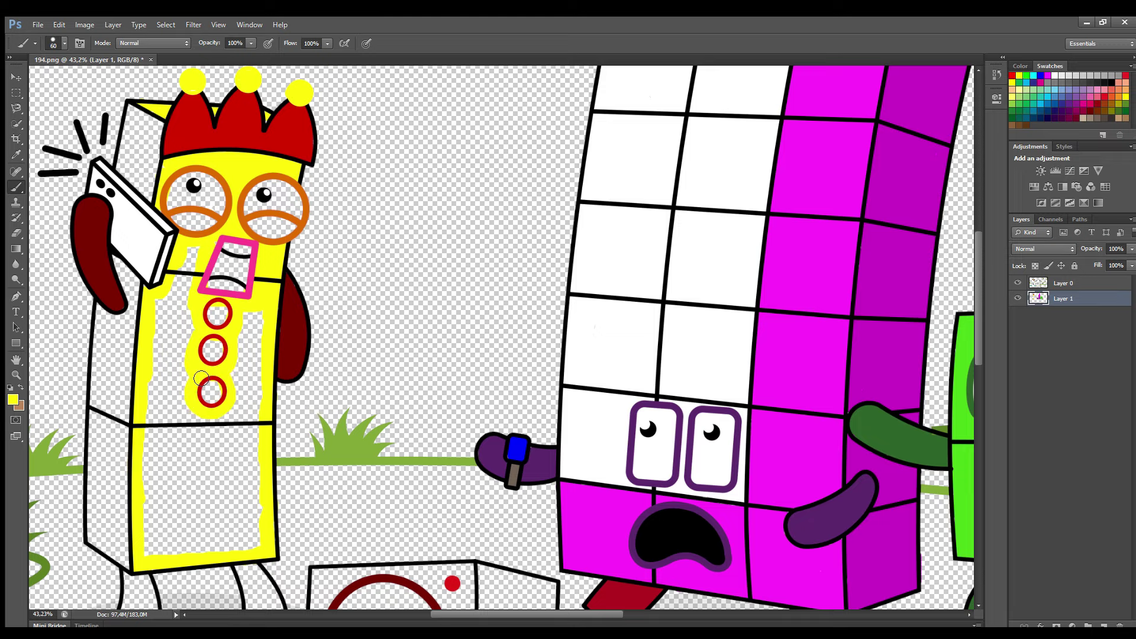
key("bracketright")
key("bracketright")
mouse_move(198, 264)
left_mouse_down()
mouse_move(177, 366)
mouse_move(260, 314)
mouse_move(254, 467)
mouse_move(162, 556)
mouse_move(159, 370)
mouse_move(186, 285)
mouse_move(215, 538)
mouse_move(177, 438)
mouse_move(210, 521)
mouse_move(201, 473)
left_mouse_up()
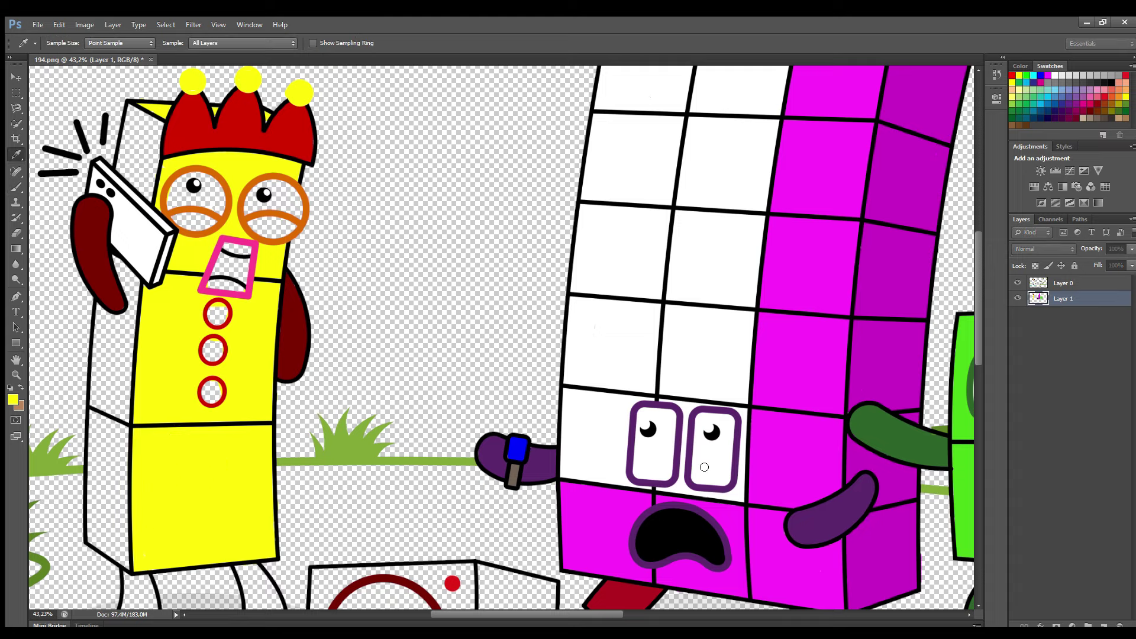
Fill the crowned character's side face with a darker yellow, around the phone and raised arm.
key("bracketright")
key("bracketright")
mouse_move(157, 124)
left_mouse_down()
mouse_move(148, 196)
mouse_move(128, 168)
mouse_move(133, 121)
mouse_move(138, 135)
left_mouse_up()
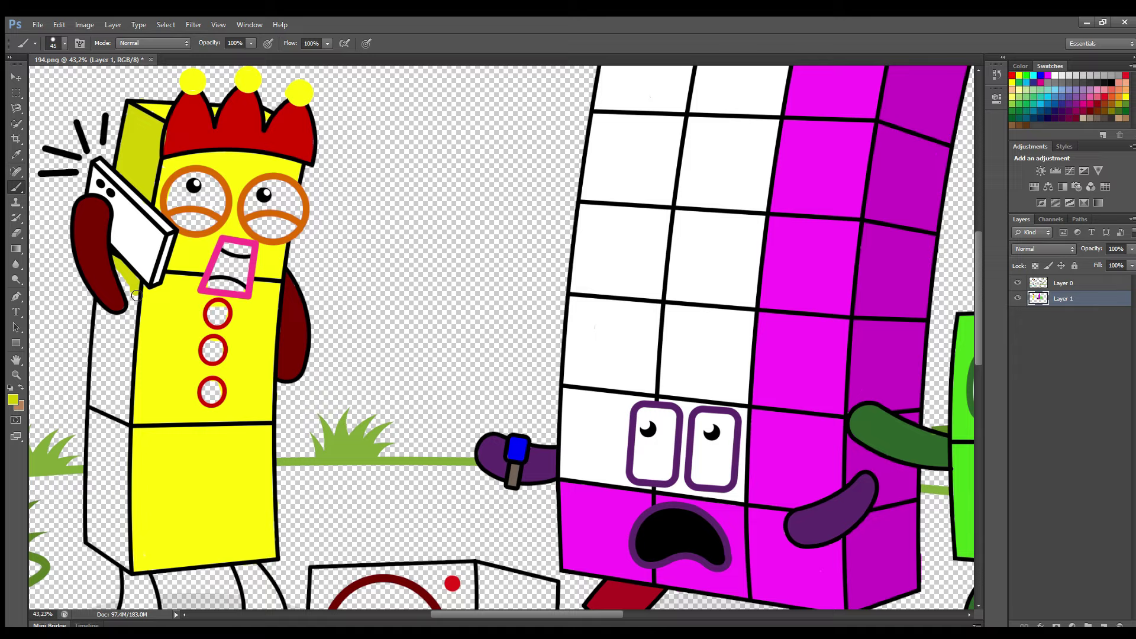
mouse_move(136, 295)
left_mouse_down()
mouse_move(121, 481)
mouse_move(130, 566)
mouse_move(94, 462)
mouse_move(103, 318)
mouse_move(115, 497)
mouse_move(113, 332)
left_mouse_up()
key("]")
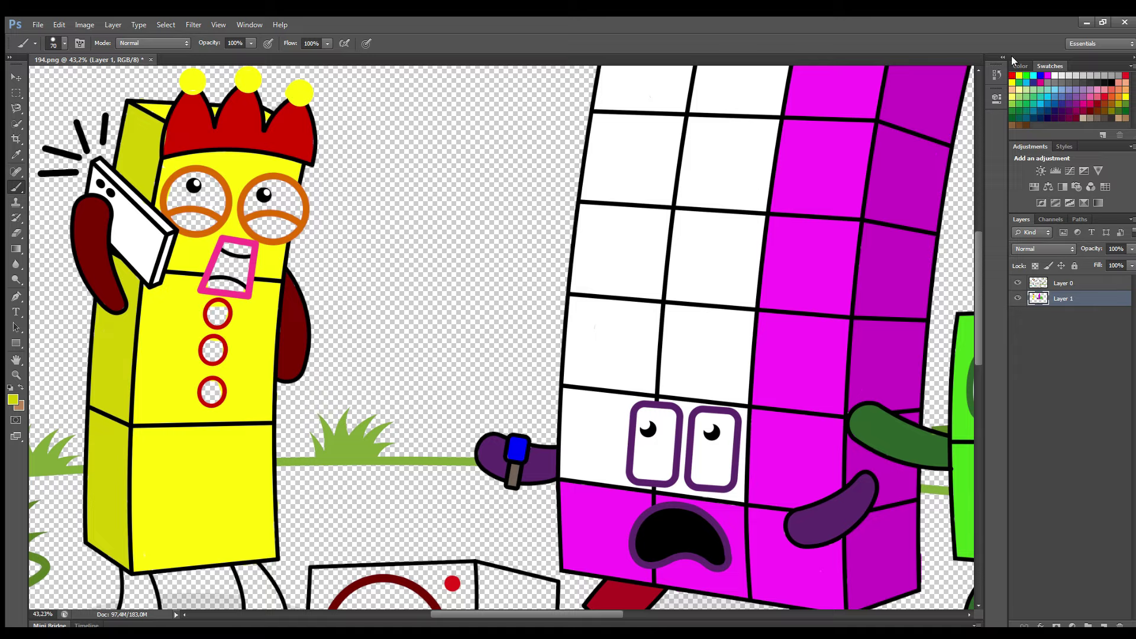
Fill the crowned character's eyes and mouth with white.
left_click_drag(178, 210, 207, 185)
mouse_move(203, 190)
left_mouse_down()
mouse_move(295, 202)
mouse_move(272, 201)
left_mouse_up()
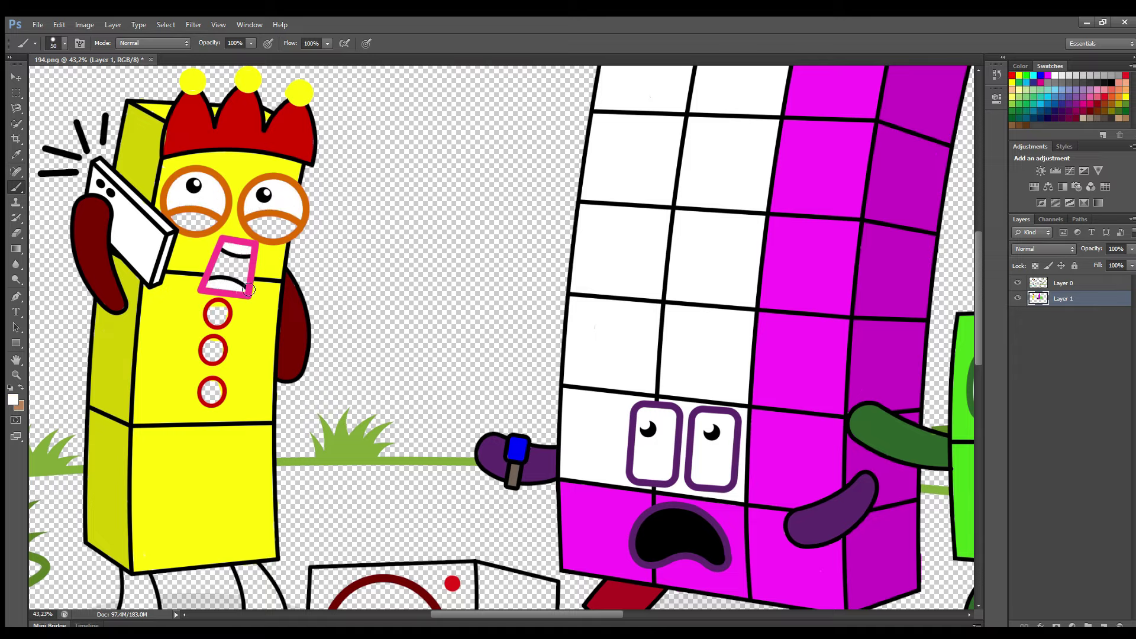
Fill the crowned character's open mouth with black and its lower eyelids with orange.
mouse_move(234, 267)
left_mouse_down()
mouse_move(243, 278)
mouse_move(231, 266)
left_mouse_up()
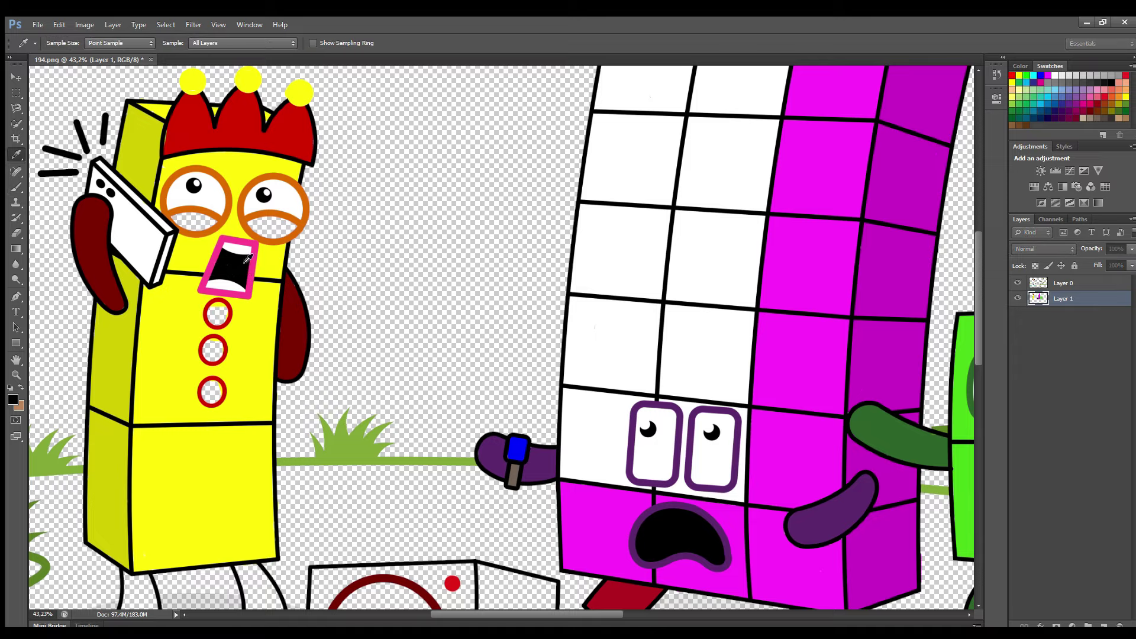
left_click(253, 228, "alt")
mouse_move(252, 227)
left_mouse_down()
mouse_move(285, 221)
mouse_move(267, 236)
left_mouse_up()
left_click_drag(176, 220, 201, 228)
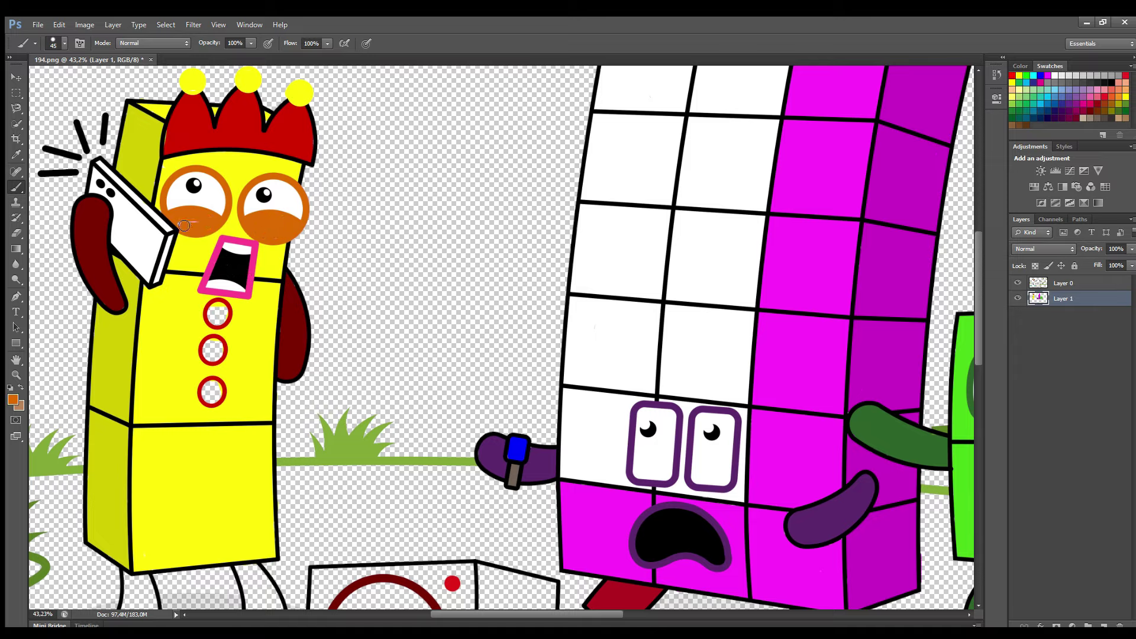
Paint the crowned character's three buttons red and both legs dark maroon, matching the arms.
left_click(216, 306, "alt")
left_click_drag(217, 336, 217, 398)
left_click(293, 349, "alt")
scroll(253, 326, "down", 5)
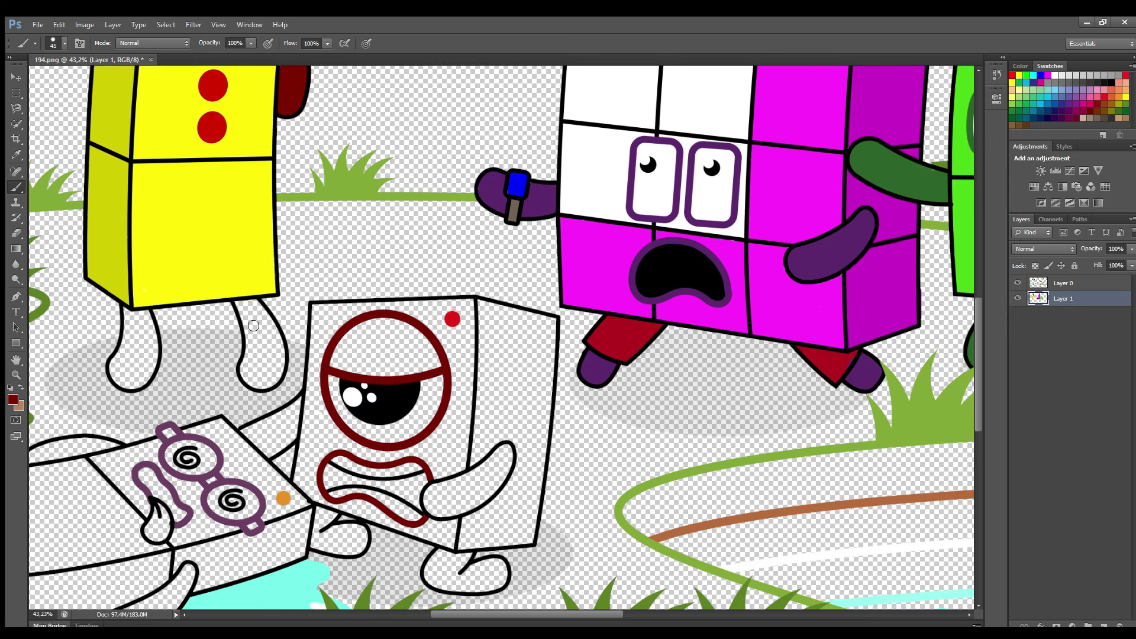
mouse_move(253, 326)
left_mouse_down()
mouse_move(282, 355)
mouse_move(265, 386)
mouse_move(242, 305)
mouse_move(276, 350)
mouse_move(258, 336)
mouse_move(269, 370)
left_mouse_up()
mouse_move(138, 325)
left_mouse_down()
mouse_move(151, 384)
mouse_move(129, 318)
mouse_move(139, 371)
left_mouse_up()
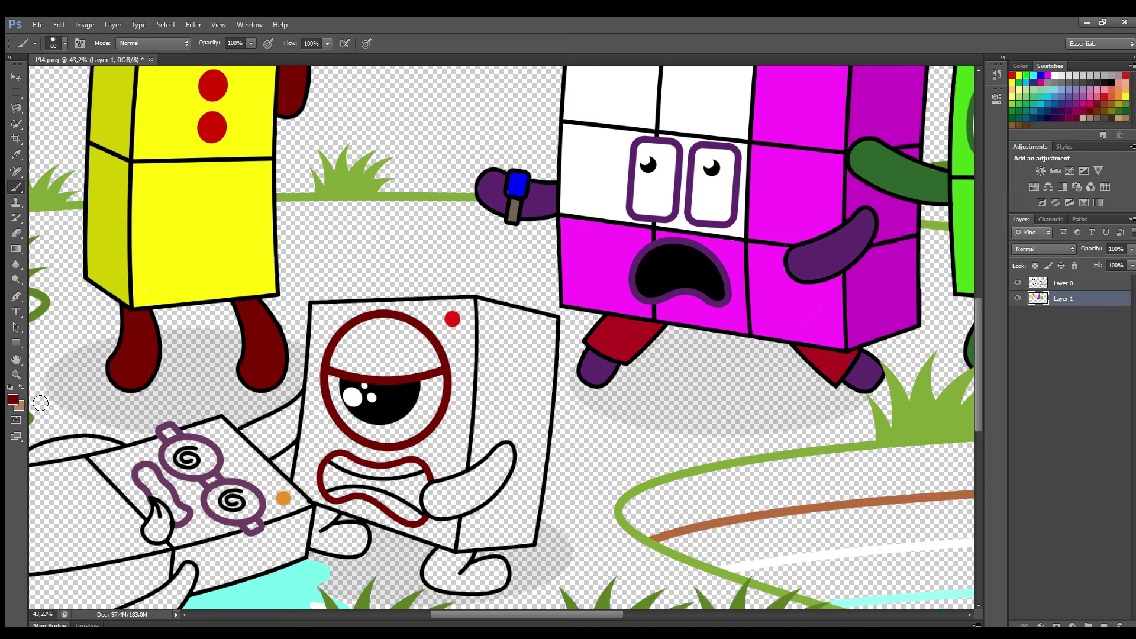
Fill the one-eyed block's front face with bright red, leaving the eye, mouth and arm unpainted.
left_click(451, 319, "alt")
key("bracketleft")
mouse_move(471, 300)
left_mouse_down()
mouse_move(461, 467)
mouse_move(437, 478)
mouse_move(404, 456)
mouse_move(333, 450)
mouse_move(320, 496)
mouse_move(442, 541)
left_mouse_up()
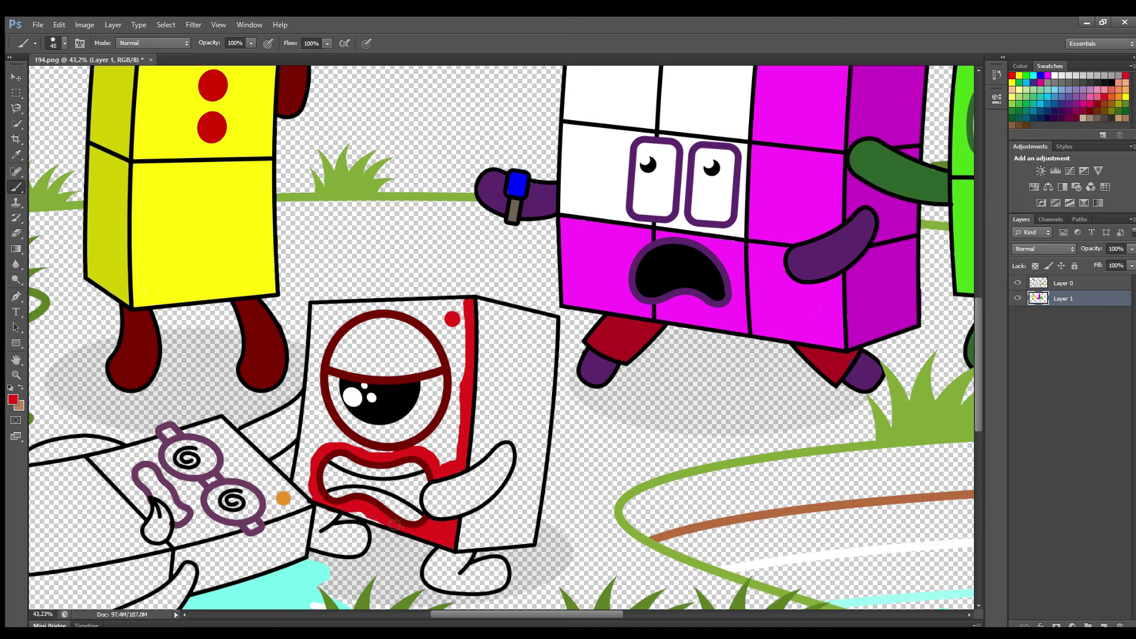
key("bracketright")
mouse_move(309, 495)
left_mouse_down()
mouse_move(313, 310)
mouse_move(375, 305)
mouse_move(454, 319)
mouse_move(458, 461)
mouse_move(381, 456)
mouse_move(322, 408)
mouse_move(357, 318)
mouse_move(426, 314)
mouse_move(445, 438)
mouse_move(441, 332)
left_mouse_up()
key("bracketright")
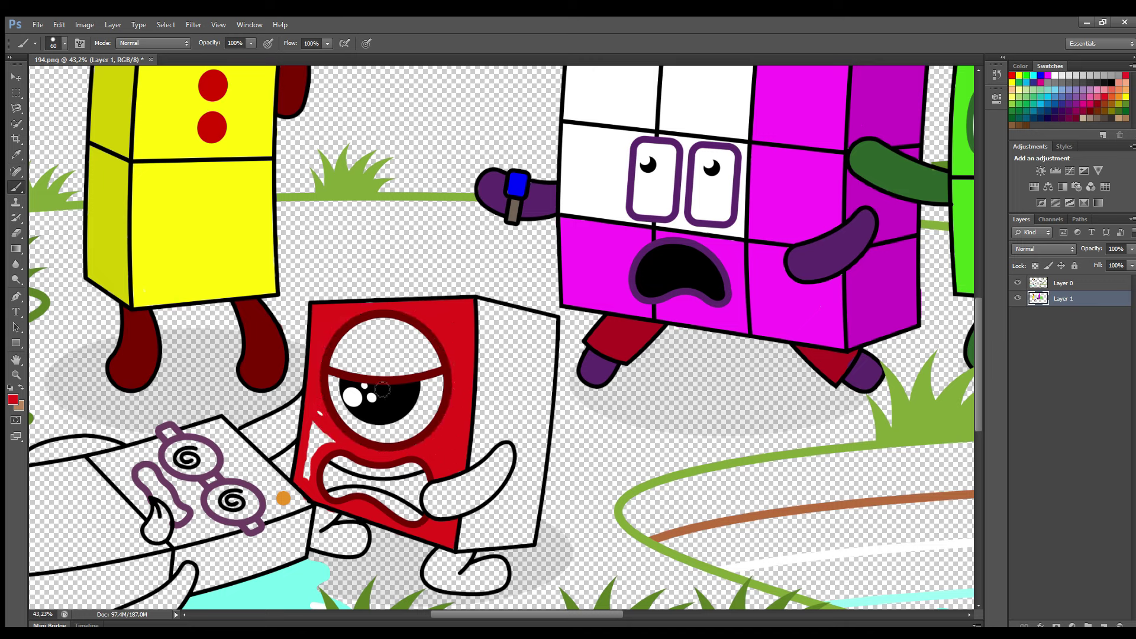
mouse_move(326, 435)
left_mouse_down()
mouse_move(316, 449)
mouse_move(323, 418)
left_mouse_up()
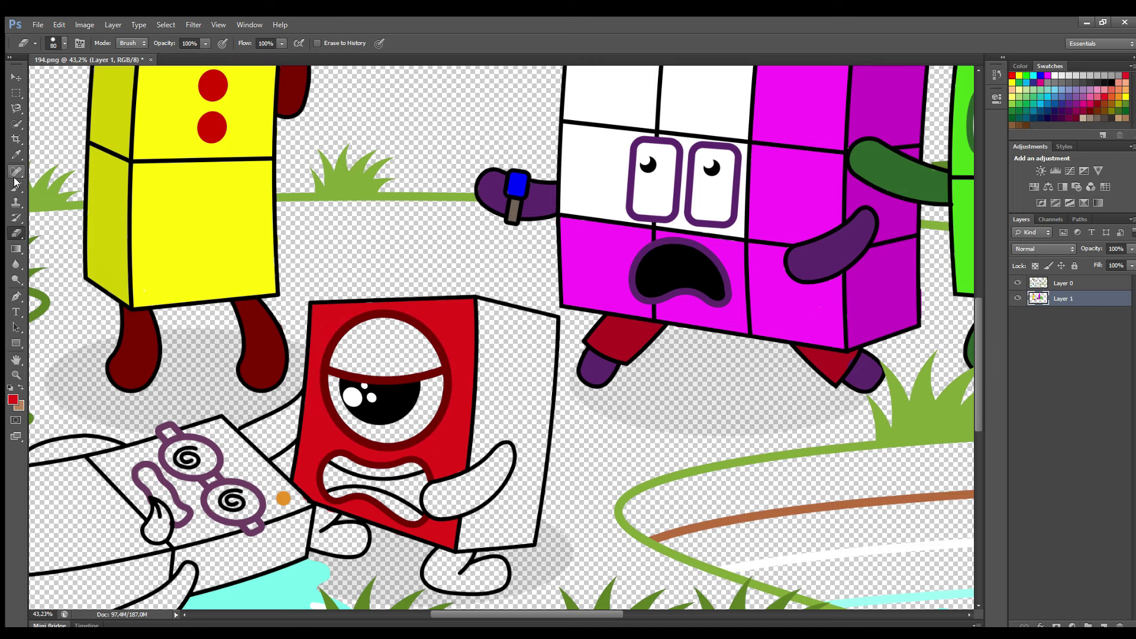
Fill the one-eyed block's side face with a darker red and its upper eyelid with dark maroon.
key("i")
key("b")
mouse_move(483, 300)
left_mouse_down()
mouse_move(474, 462)
mouse_move(521, 447)
mouse_move(502, 502)
mouse_move(468, 524)
mouse_move(486, 542)
mouse_move(465, 547)
mouse_move(531, 541)
mouse_move(555, 329)
mouse_move(494, 309)
mouse_move(546, 326)
mouse_move(538, 468)
mouse_move(514, 540)
mouse_move(536, 331)
mouse_move(497, 375)
mouse_move(512, 432)
mouse_move(523, 340)
mouse_move(502, 378)
left_mouse_up()
left_click(502, 379, "alt")
mouse_move(340, 367)
left_mouse_down()
mouse_move(404, 333)
mouse_move(438, 367)
mouse_move(367, 373)
mouse_move(364, 349)
left_mouse_up()
Paint both arms and both legs of the one-eyed red block dark maroon.
key("bracketleft")
key("bracketleft")
key("bracketleft")
mouse_move(301, 400)
left_mouse_down()
mouse_move(269, 452)
mouse_move(247, 432)
mouse_move(257, 445)
mouse_move(281, 412)
mouse_move(275, 439)
left_mouse_up()
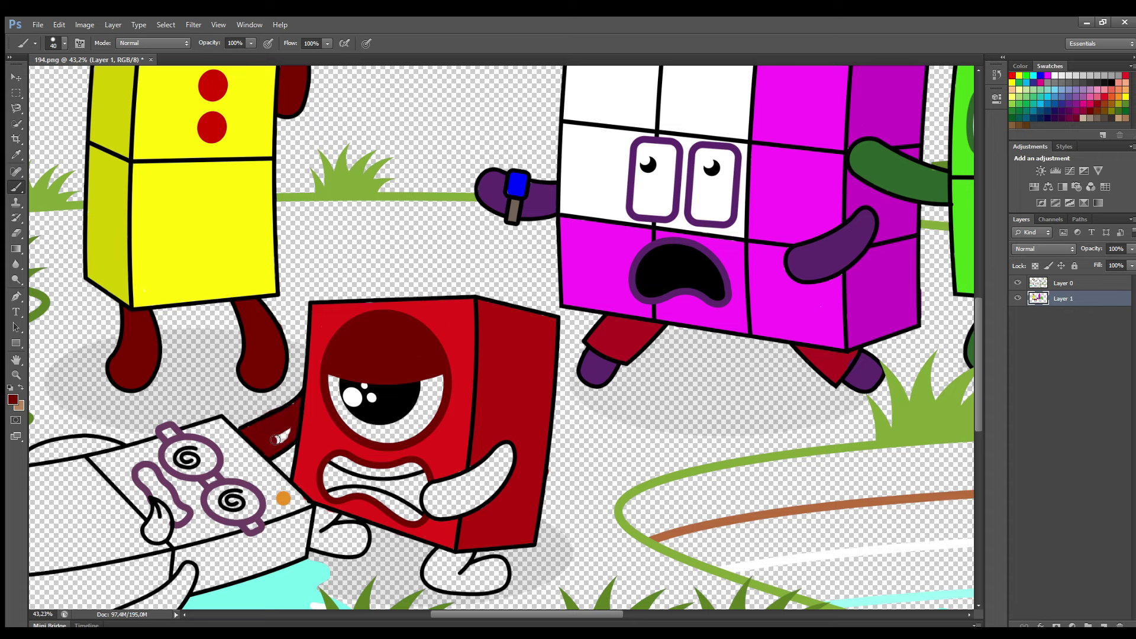
mouse_move(506, 447)
left_mouse_down()
mouse_move(509, 470)
mouse_move(427, 506)
mouse_move(503, 451)
mouse_move(440, 510)
mouse_move(483, 529)
left_mouse_up()
mouse_move(461, 571)
left_mouse_down()
mouse_move(504, 567)
mouse_move(476, 589)
mouse_move(429, 578)
mouse_move(440, 555)
mouse_move(465, 557)
mouse_move(461, 576)
mouse_move(478, 584)
mouse_move(453, 568)
mouse_move(492, 577)
left_mouse_up()
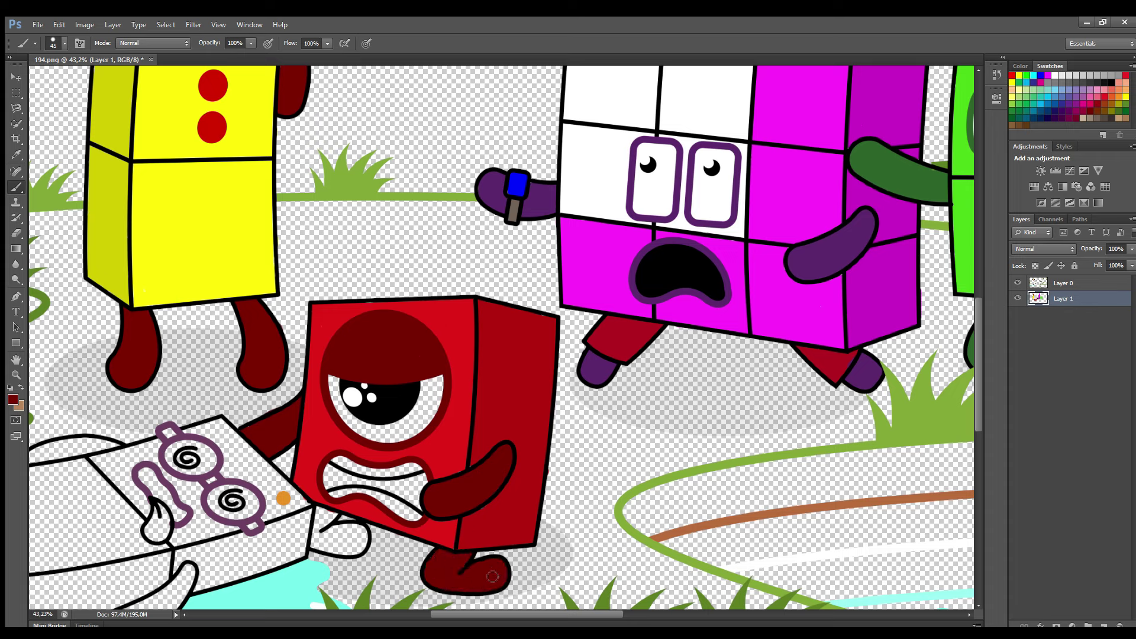
mouse_move(334, 516)
left_mouse_down()
mouse_move(363, 547)
mouse_move(317, 544)
mouse_move(321, 524)
mouse_move(317, 545)
mouse_move(352, 548)
left_mouse_up()
Fill the red block's eye and teeth with white and the inside of its mouth with black.
key("bracketright")
mouse_move(339, 384)
left_mouse_down()
mouse_move(355, 423)
mouse_move(413, 428)
mouse_move(442, 390)
mouse_move(430, 418)
mouse_move(359, 437)
mouse_move(411, 472)
mouse_move(338, 462)
mouse_move(419, 470)
left_mouse_up()
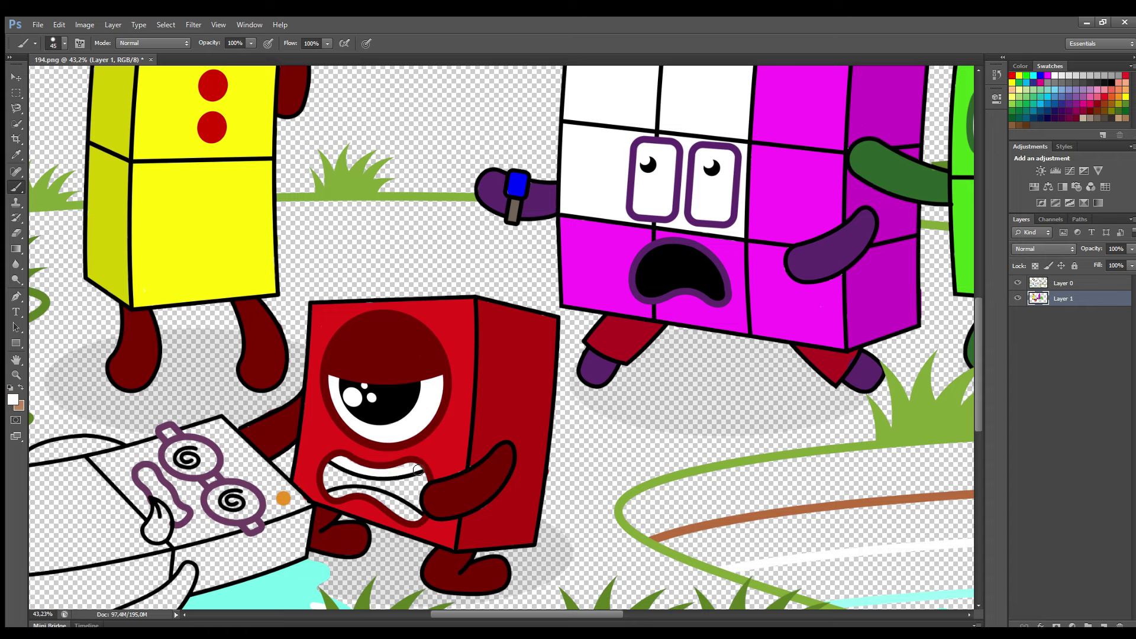
left_click_drag(335, 496, 403, 509)
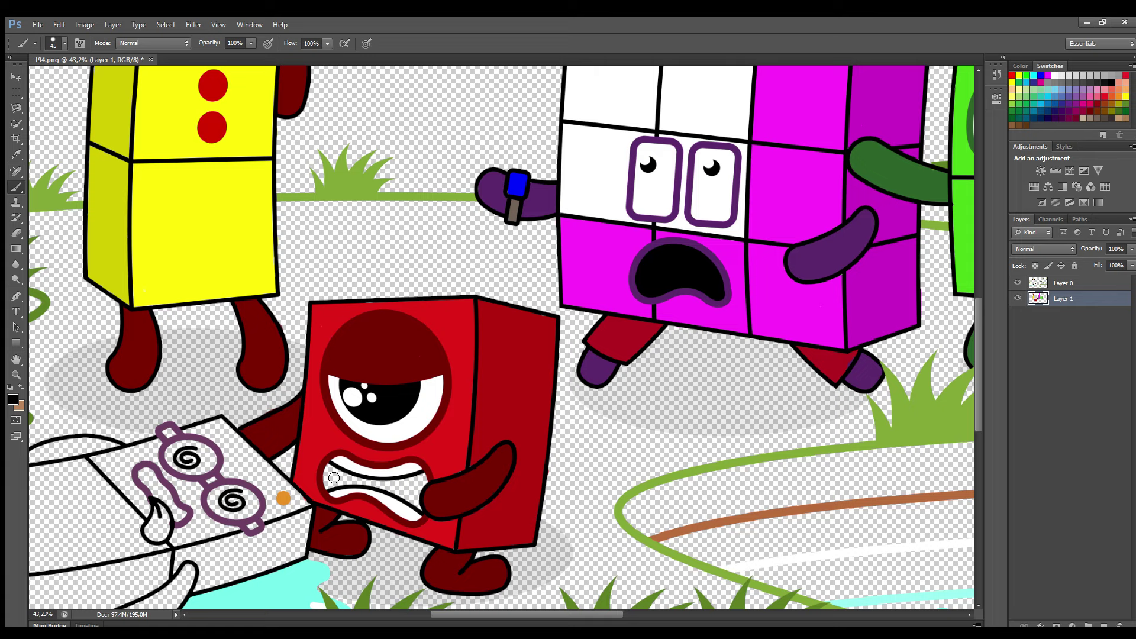
mouse_move(325, 467)
left_mouse_down()
mouse_move(386, 483)
mouse_move(424, 477)
mouse_move(424, 511)
mouse_move(420, 488)
mouse_move(418, 506)
mouse_move(377, 484)
mouse_move(413, 491)
left_mouse_up()
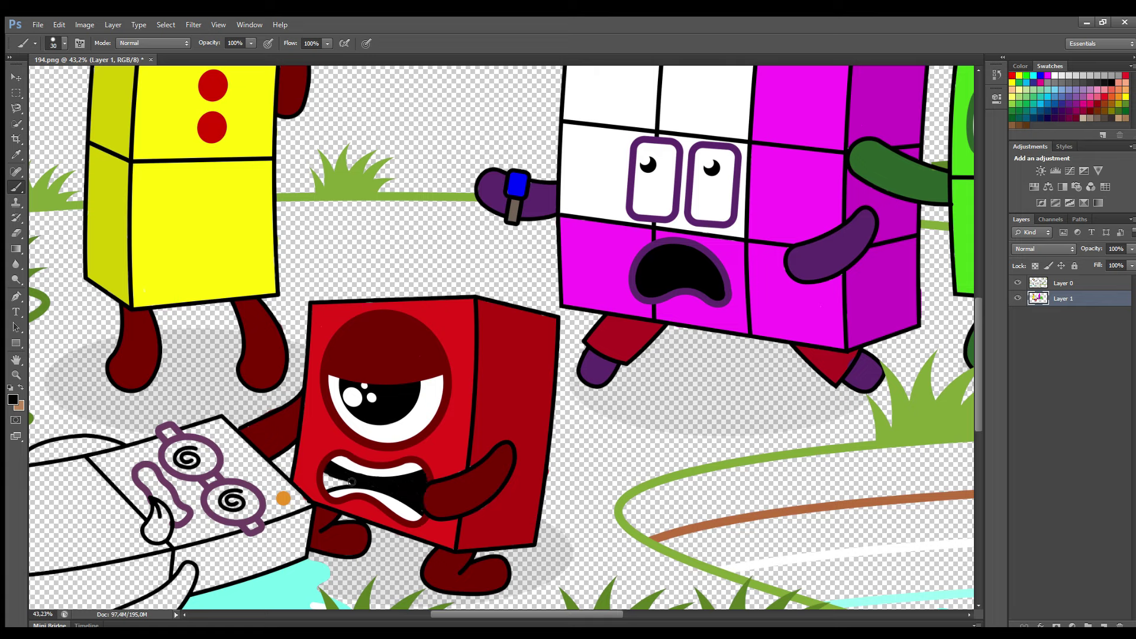
Fill the front face of the lying character with glasses light orange, leaving the eyes, mouth and tongue unpainted.
left_click_drag(524, 608, 485, 591)
scroll(253, 357, "down", 1)
left_click(474, 461, "alt")
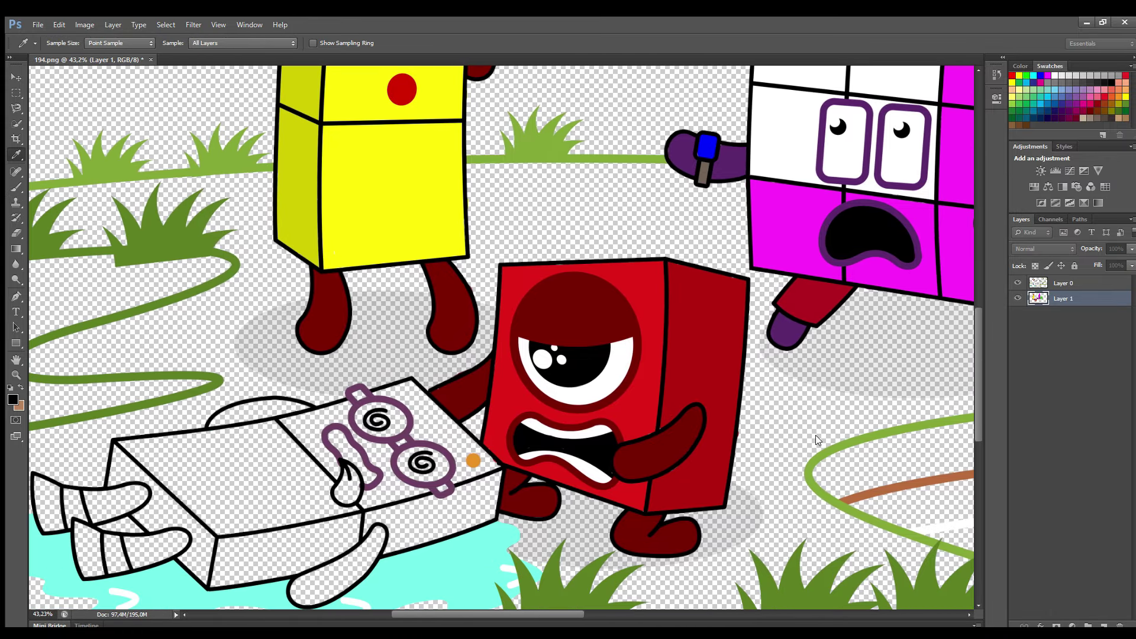
mouse_move(409, 383)
left_mouse_down()
mouse_move(496, 467)
mouse_move(458, 481)
mouse_move(458, 460)
mouse_move(416, 434)
mouse_move(415, 411)
mouse_move(382, 395)
mouse_move(409, 387)
mouse_move(472, 456)
mouse_move(427, 410)
left_mouse_up()
key("bracketright")
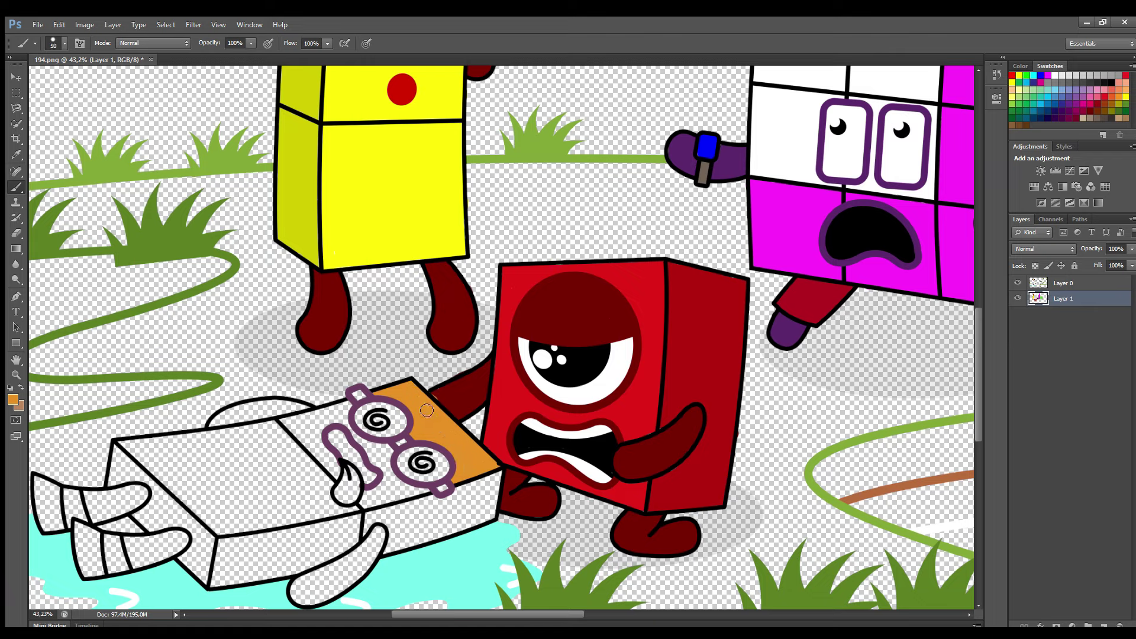
mouse_move(429, 496)
left_mouse_down()
mouse_move(218, 526)
mouse_move(164, 473)
mouse_move(171, 490)
left_mouse_up()
mouse_move(131, 448)
left_mouse_down()
mouse_move(348, 409)
mouse_move(355, 430)
mouse_move(392, 455)
mouse_move(398, 492)
mouse_move(381, 491)
mouse_move(345, 423)
mouse_move(333, 504)
mouse_move(312, 511)
mouse_move(263, 514)
mouse_move(181, 474)
mouse_move(277, 441)
mouse_move(316, 446)
mouse_move(193, 470)
mouse_move(283, 487)
mouse_move(318, 464)
mouse_move(299, 480)
left_mouse_up()
key("bracketright")
key("bracketright")
key("bracketright")
Fill the lying character's long side face and the end face behind its legs with darker orange.
key("i")
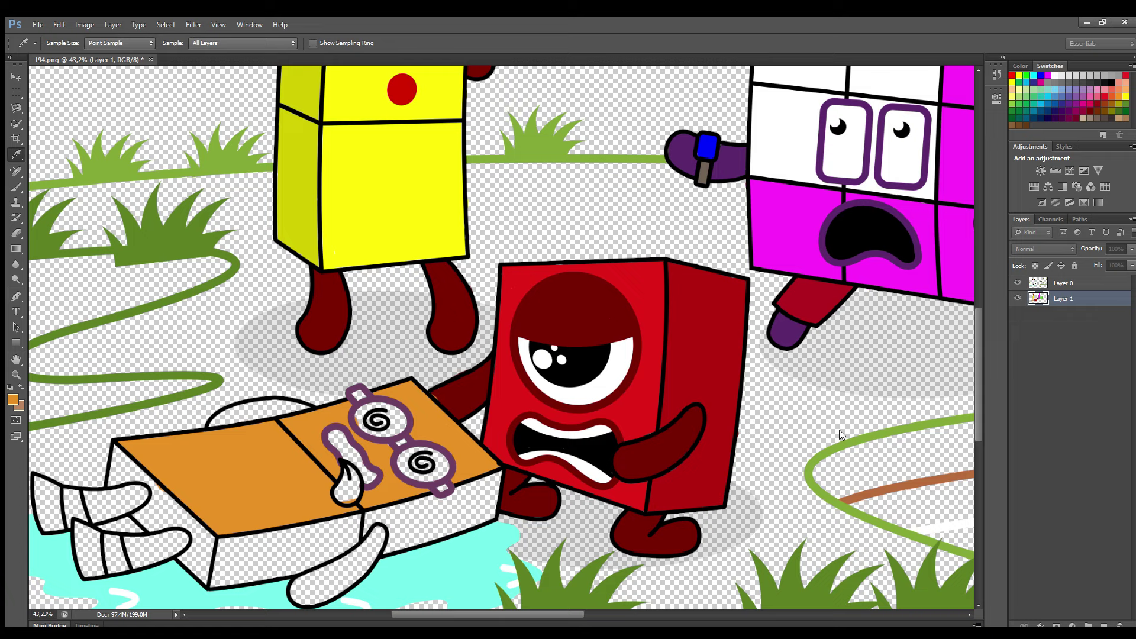
key("b")
mouse_move(497, 490)
left_mouse_down()
mouse_move(491, 522)
mouse_move(413, 547)
mouse_move(389, 548)
mouse_move(374, 520)
mouse_move(313, 564)
mouse_move(216, 584)
mouse_move(222, 546)
mouse_move(491, 480)
mouse_move(488, 509)
mouse_move(402, 545)
mouse_move(488, 504)
mouse_move(235, 560)
mouse_move(324, 555)
mouse_move(221, 568)
left_mouse_up()
key("bracketright")
key("bracketright")
key("bracketright")
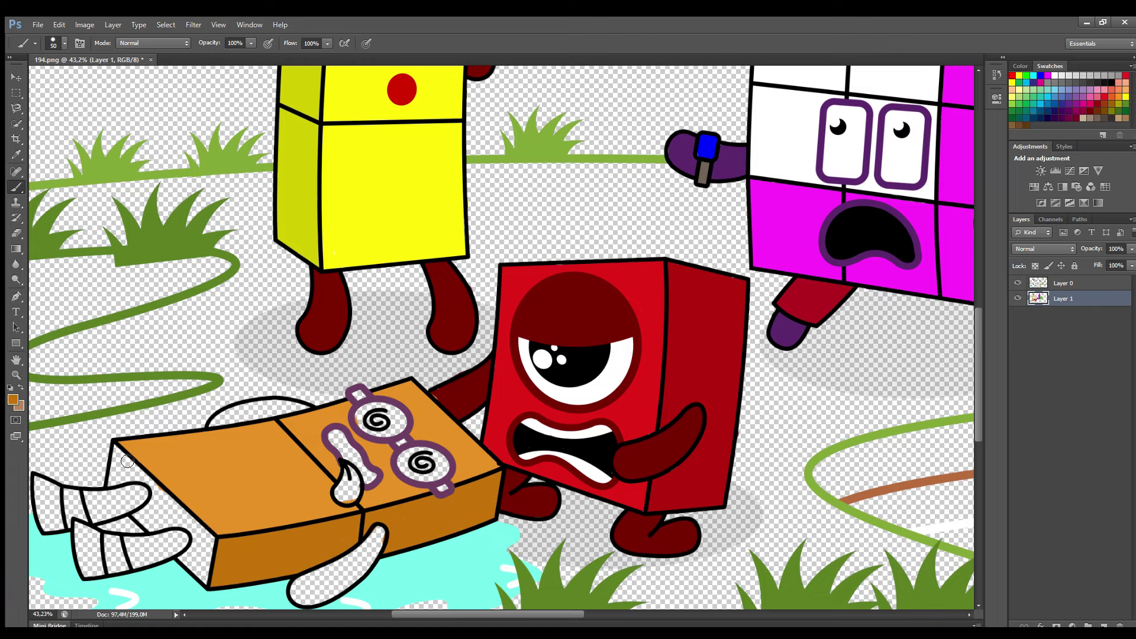
key("bracketleft")
mouse_move(128, 461)
left_mouse_down()
mouse_move(201, 533)
mouse_move(204, 576)
mouse_move(196, 537)
mouse_move(144, 524)
mouse_move(142, 492)
mouse_move(118, 476)
mouse_move(159, 499)
mouse_move(163, 521)
mouse_move(202, 567)
left_mouse_up()
Paint the lying character's shoes light orange and its arms, legs and glasses fittings muted purple.
left_click(131, 526, "alt")
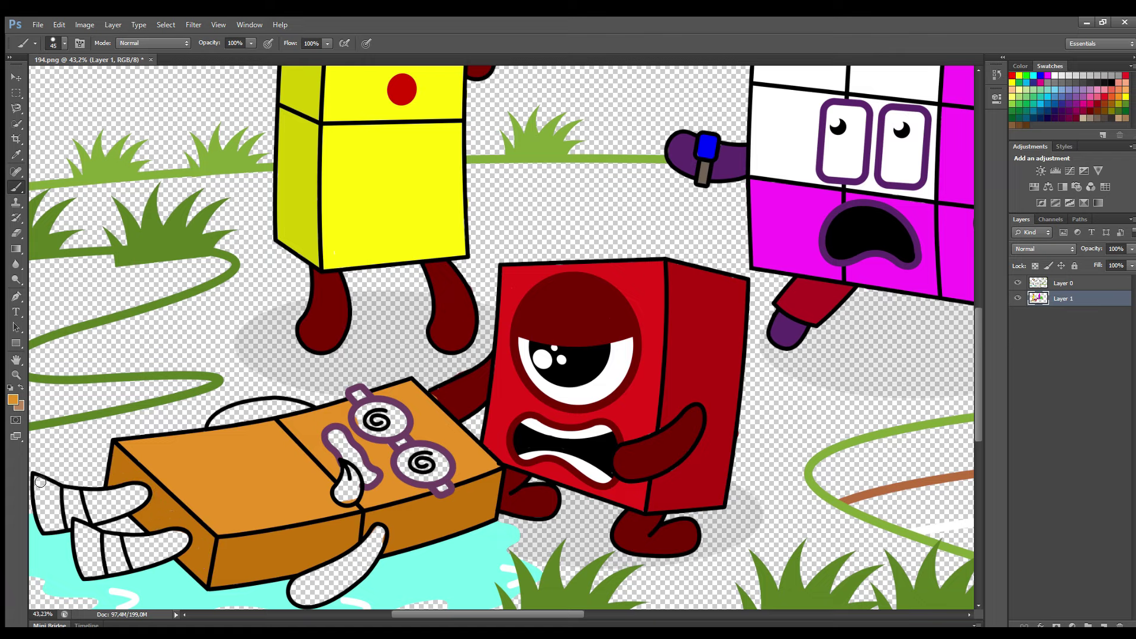
mouse_move(39, 482)
left_mouse_down()
mouse_move(60, 527)
mouse_move(42, 513)
mouse_move(53, 495)
mouse_move(96, 535)
mouse_move(96, 577)
mouse_move(83, 536)
left_mouse_up()
left_click(361, 395, "alt")
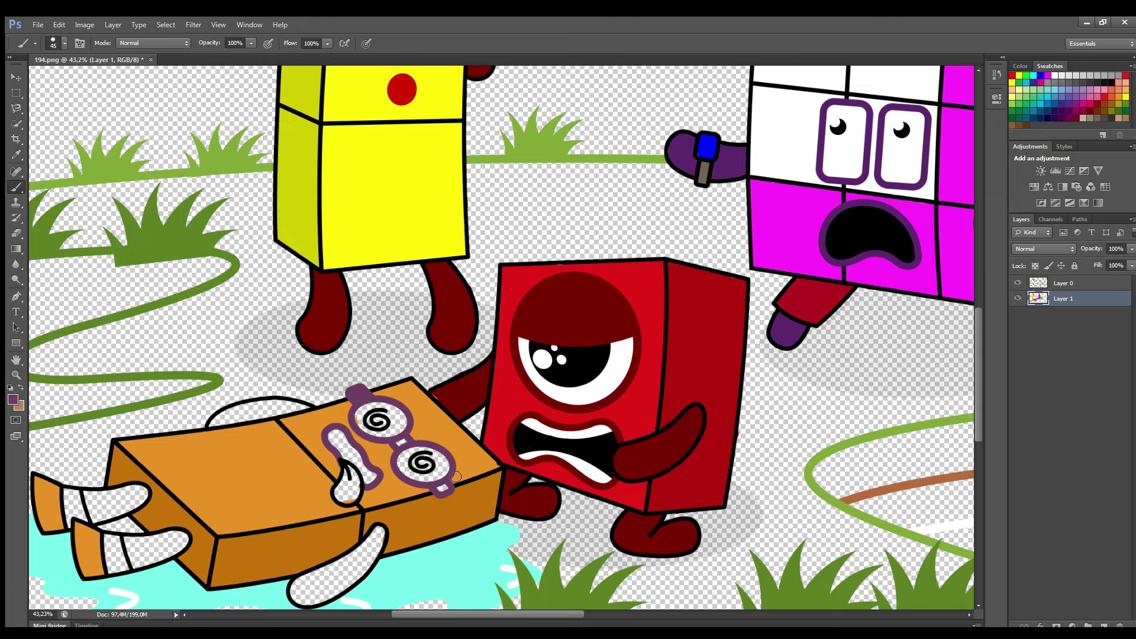
mouse_move(384, 534)
left_mouse_down()
mouse_move(372, 563)
mouse_move(307, 605)
mouse_move(320, 574)
mouse_move(375, 537)
mouse_move(340, 571)
left_mouse_up()
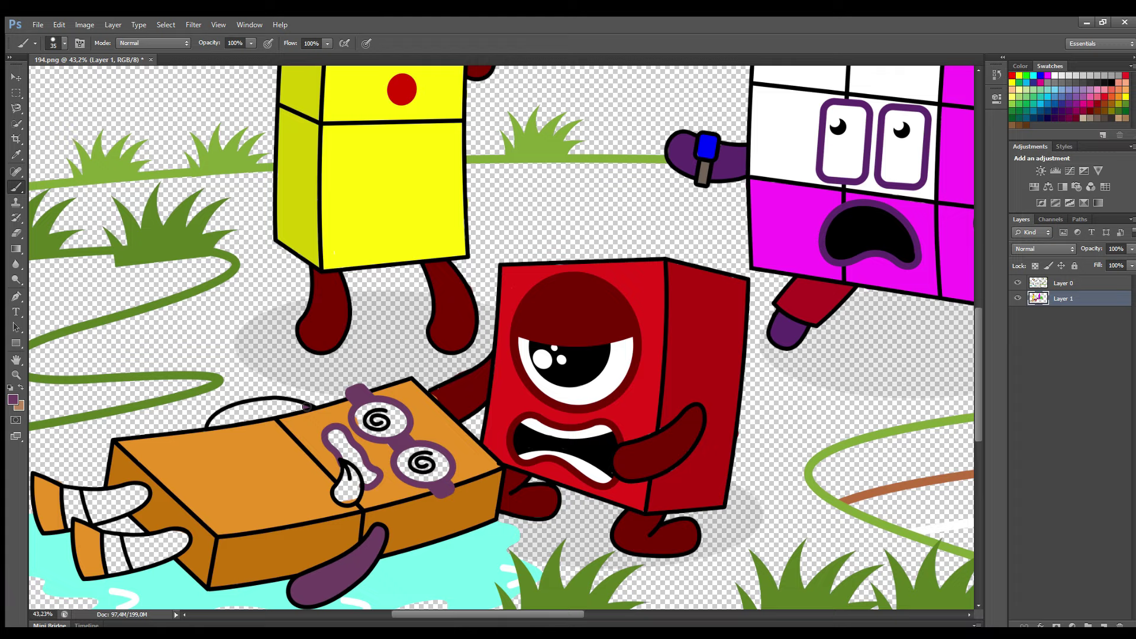
left_click_drag(306, 406, 220, 419)
key("bracketright")
mouse_move(97, 501)
left_mouse_down()
mouse_move(142, 488)
mouse_move(96, 519)
mouse_move(142, 491)
left_mouse_up()
mouse_move(125, 537)
left_mouse_down()
mouse_move(188, 539)
mouse_move(132, 552)
mouse_move(166, 546)
left_mouse_up()
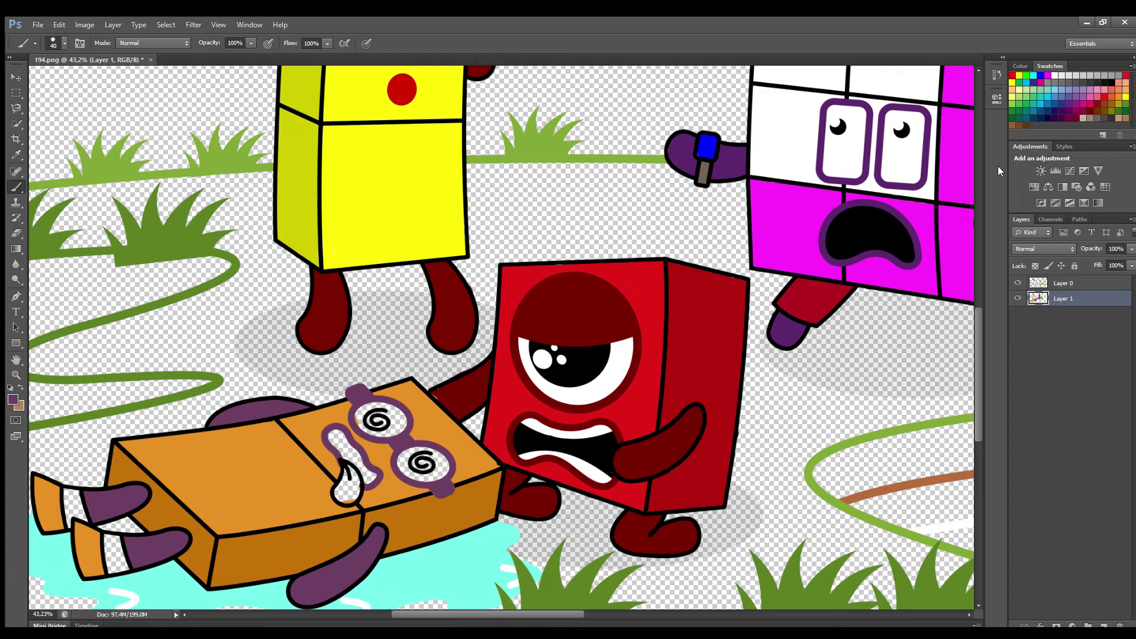
Paint the lying character's lenses and sock bands white, and its mouth black with a red tongue.
left_click_drag(400, 432, 379, 421)
key("bracketright")
mouse_move(421, 455)
left_mouse_down()
mouse_move(435, 468)
mouse_move(422, 464)
left_mouse_up()
left_click_drag(121, 555, 111, 544)
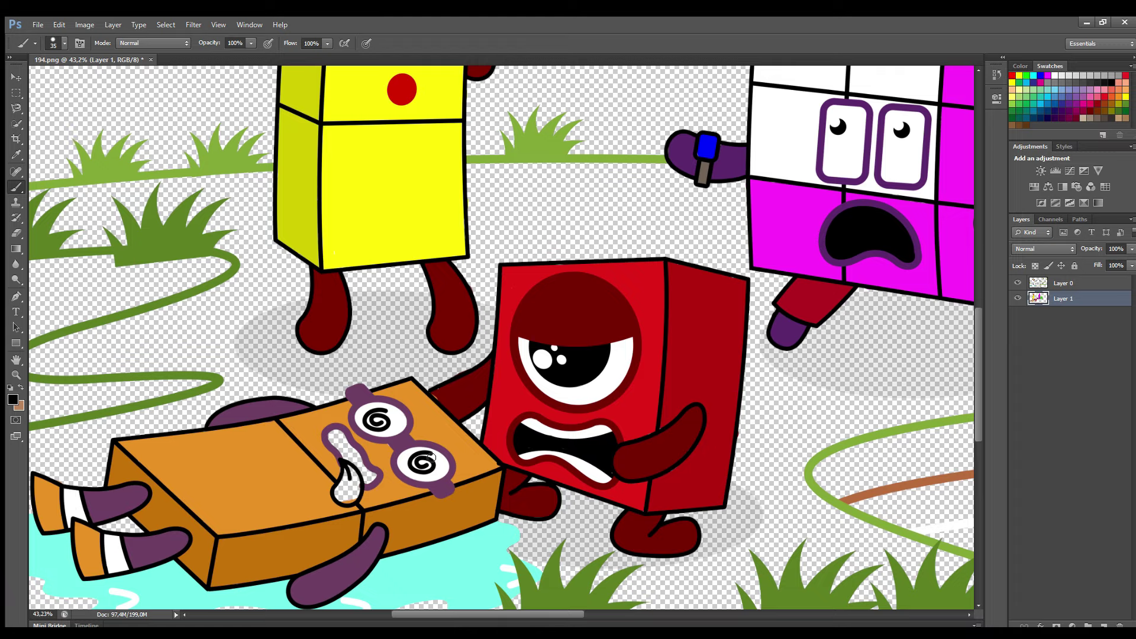
key("bracketright")
mouse_move(335, 434)
left_mouse_down()
mouse_move(371, 476)
mouse_move(336, 435)
left_mouse_up()
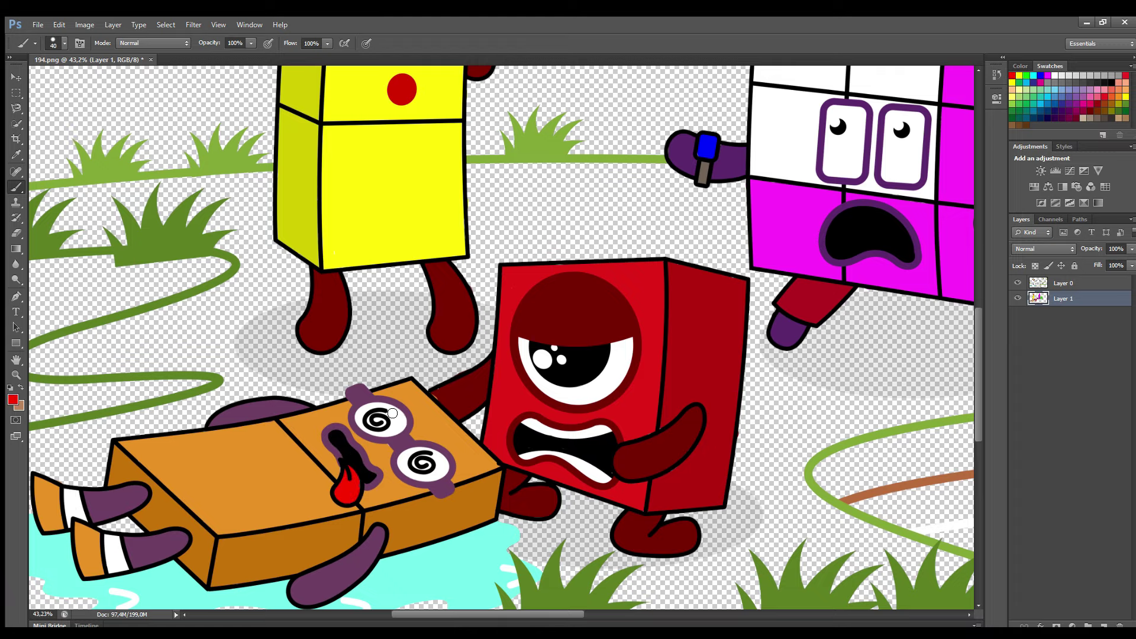
Fill the two outlined grass patches, beside the lying character and in the foreground, with dark green.
scroll(392, 412, "down", 4)
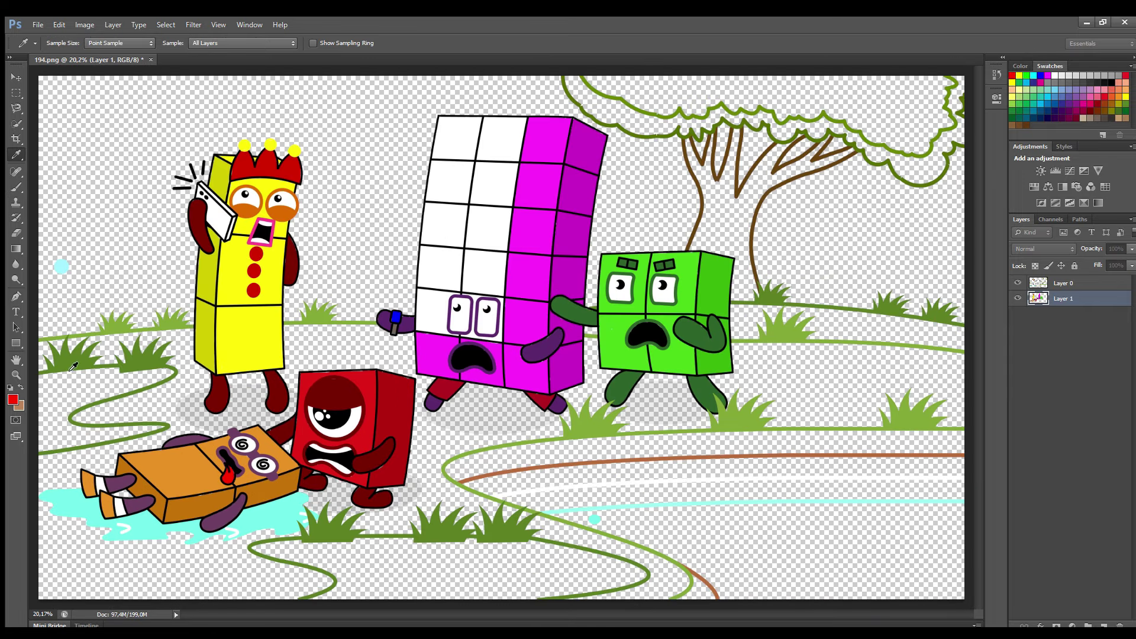
left_click(164, 422, "alt")
mouse_move(42, 380)
left_mouse_down()
mouse_move(166, 372)
mouse_move(113, 398)
mouse_move(131, 435)
mouse_move(44, 450)
mouse_move(142, 379)
mouse_move(71, 439)
left_mouse_up()
key("bracketright")
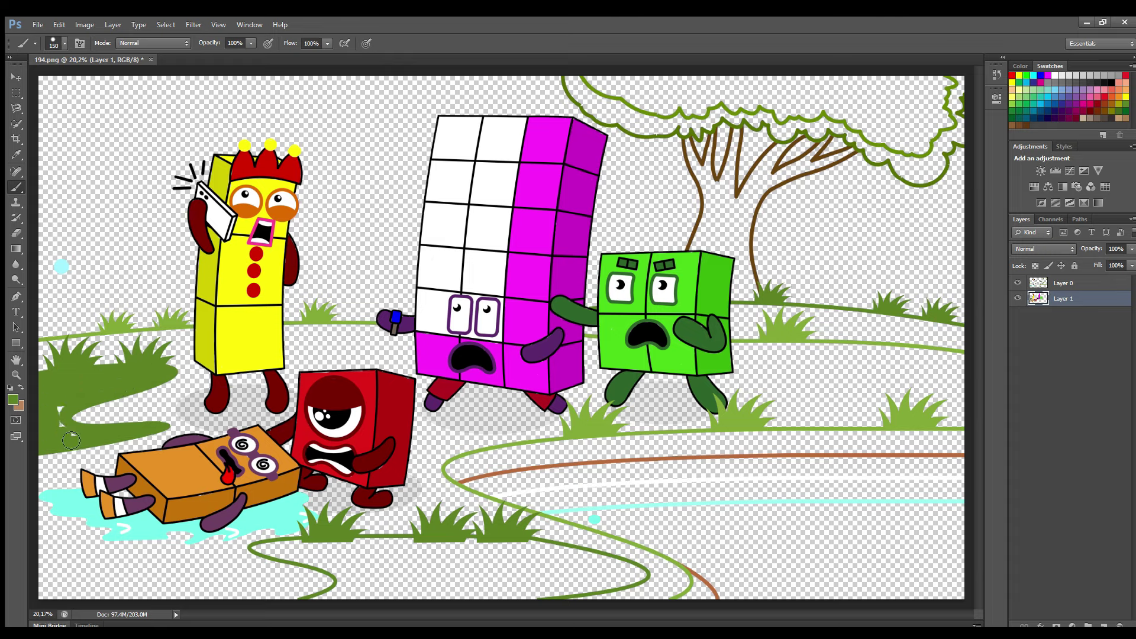
mouse_move(258, 549)
left_mouse_down()
mouse_move(482, 545)
mouse_move(638, 575)
mouse_move(571, 592)
mouse_move(319, 598)
mouse_move(344, 577)
mouse_move(271, 553)
mouse_move(432, 556)
mouse_move(626, 586)
mouse_move(422, 592)
mouse_move(466, 565)
mouse_move(426, 579)
mouse_move(366, 574)
left_mouse_up()
key("bracketright")
key("bracketright")
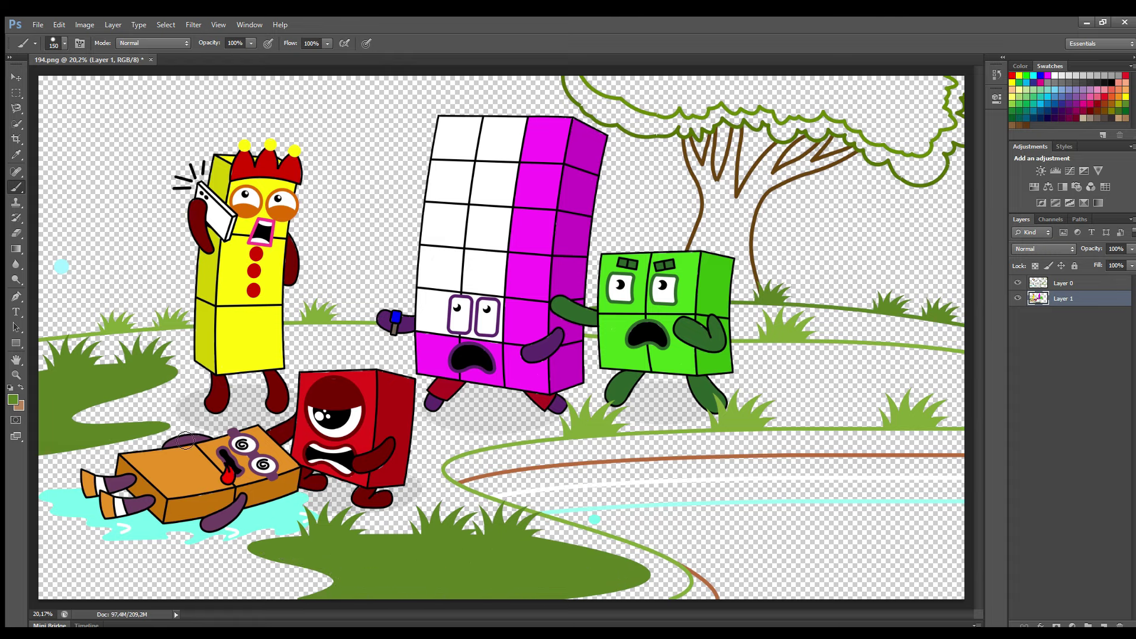
Fill the strip along the pond's far bank with brown.
left_click(767, 456, "alt")
mouse_move(964, 453)
left_mouse_down()
mouse_move(710, 451)
mouse_move(458, 474)
mouse_move(616, 449)
mouse_move(961, 442)
left_mouse_up()
key("e")
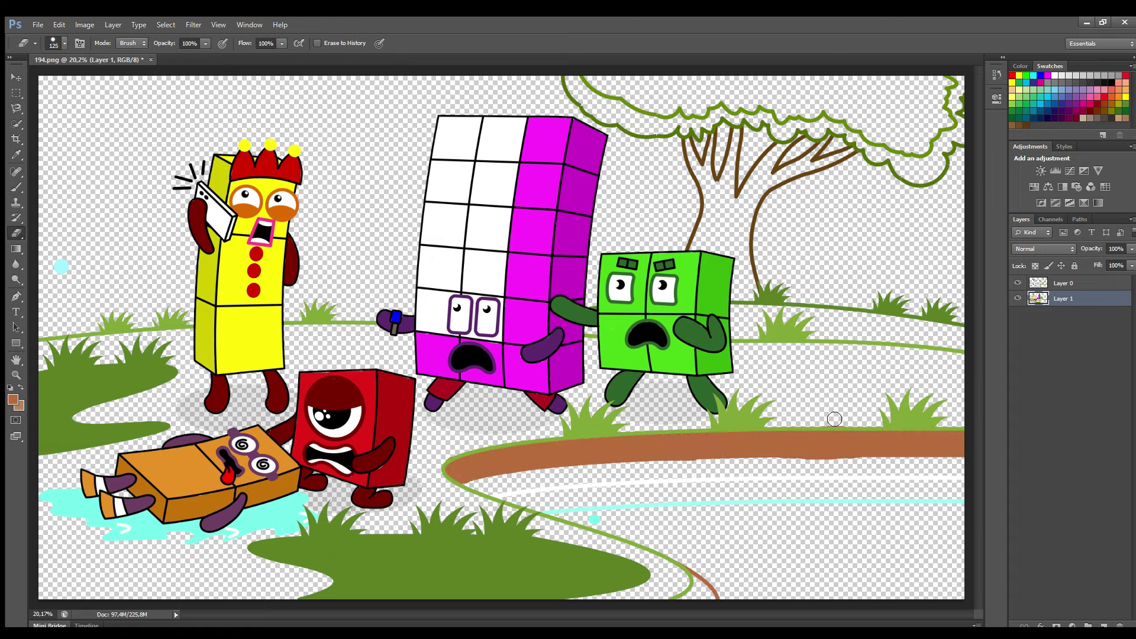
Fill the pond band just below the brown bank with white.
key("x")
key("b")
mouse_move(954, 469)
left_mouse_down()
mouse_move(963, 474)
mouse_move(634, 472)
mouse_move(476, 486)
left_mouse_up()
key("bracketleft")
key("bracketleft")
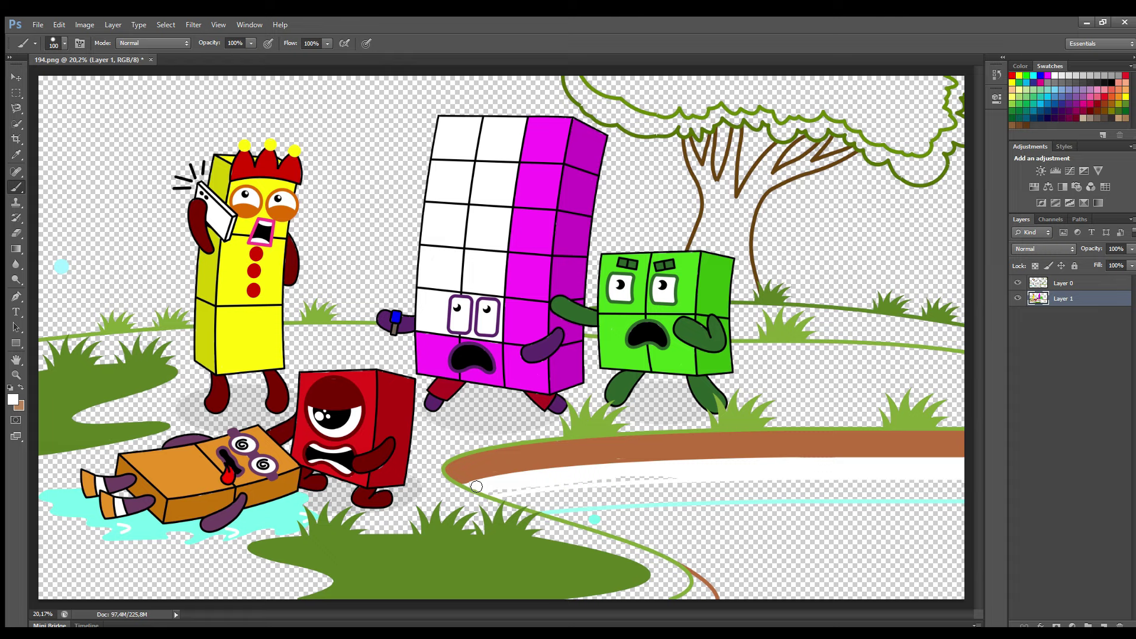
Paint the pond band below the white strip light cyan.
left_click(536, 512, "alt")
mouse_move(536, 512)
left_mouse_down()
mouse_move(512, 502)
mouse_move(950, 489)
mouse_move(766, 497)
left_mouse_up()
key("i")
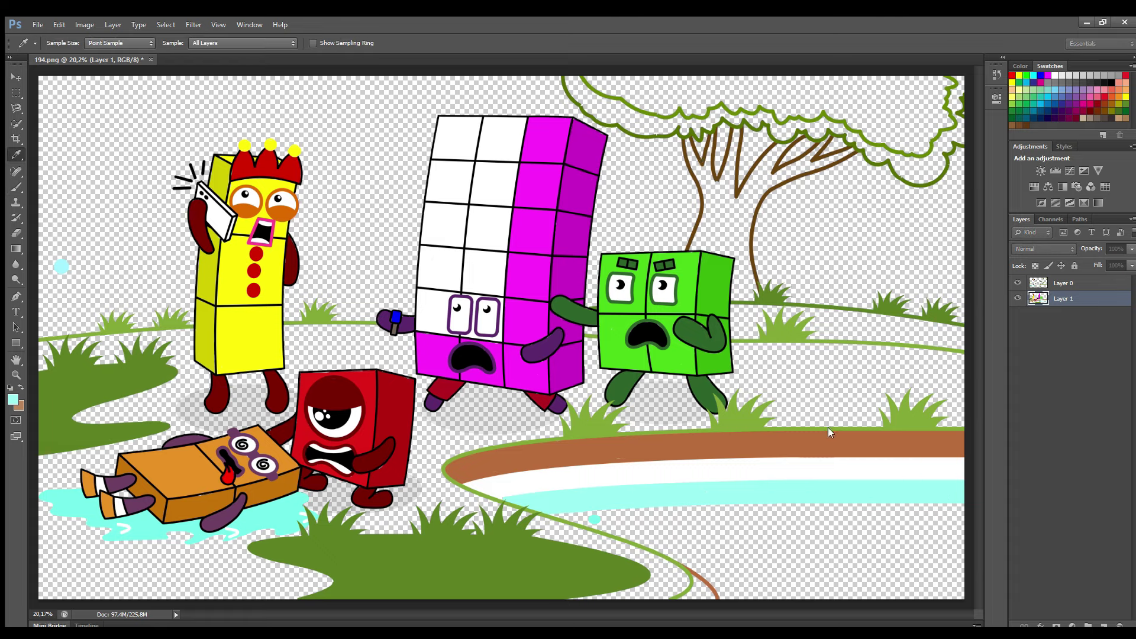
Fill the tree's foliage with dark green along the underside and a lighter green above.
key("b")
left_click(960, 84, "alt")
left_click_drag(961, 108, 957, 113)
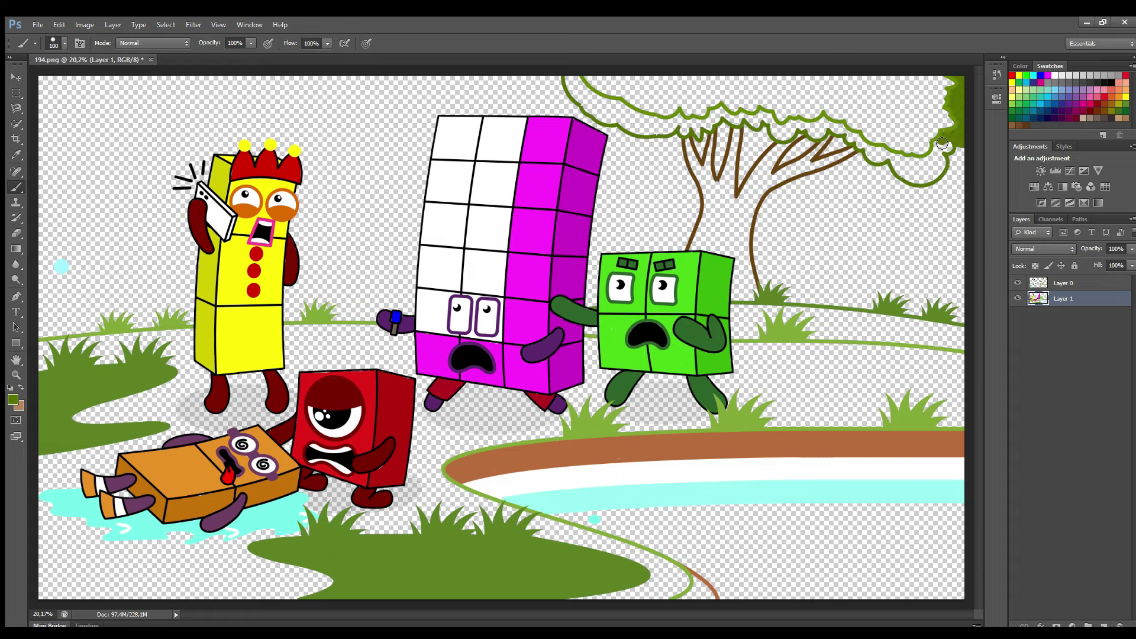
left_click_drag(942, 168, 928, 162)
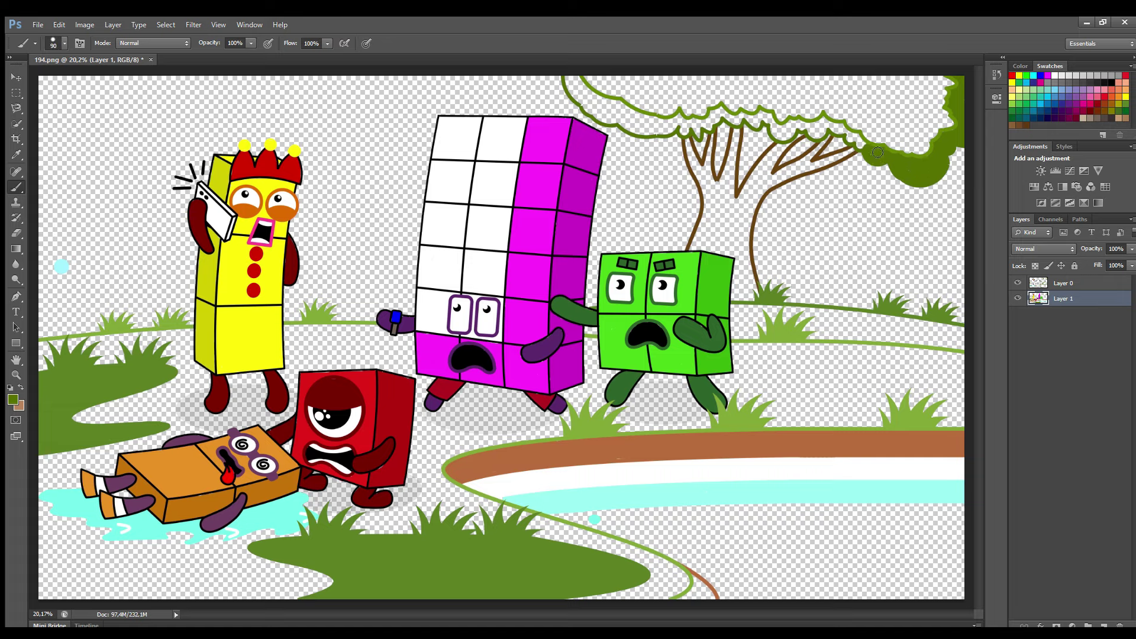
left_click_drag(825, 130, 777, 129)
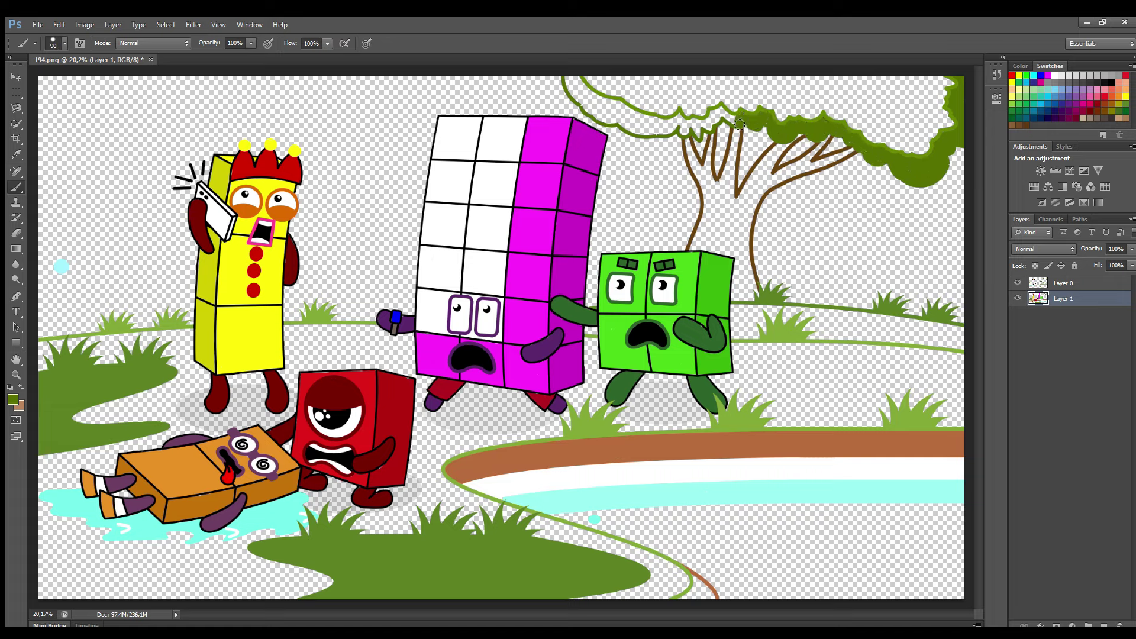
mouse_move(696, 130)
left_mouse_down()
mouse_move(630, 131)
mouse_move(567, 86)
mouse_move(681, 120)
mouse_move(631, 113)
left_mouse_up()
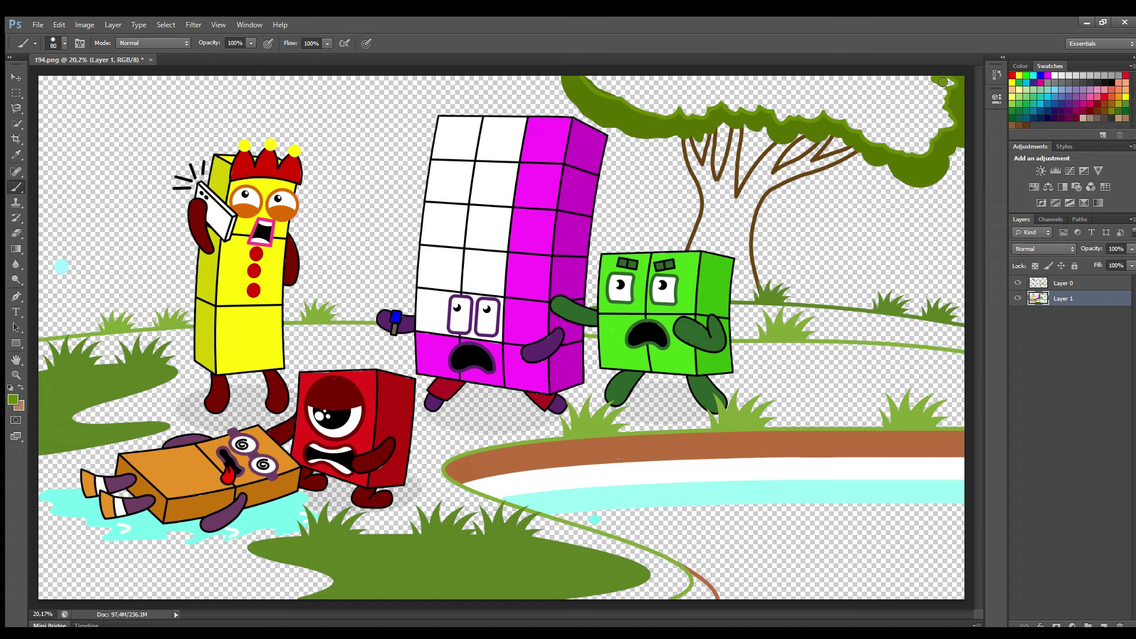
left_click_drag(928, 144, 764, 104)
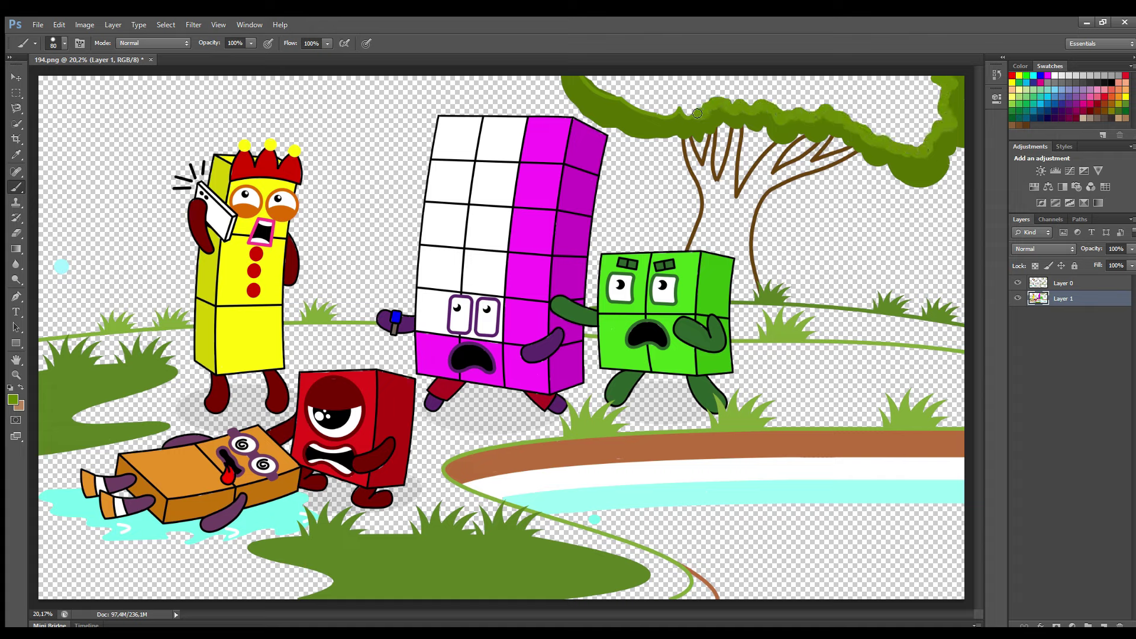
mouse_move(696, 113)
left_mouse_down()
mouse_move(643, 108)
mouse_move(605, 88)
mouse_move(841, 85)
mouse_move(763, 101)
mouse_move(937, 105)
mouse_move(870, 136)
mouse_move(911, 124)
left_mouse_up()
Paint the tree's left branch and left trunk edge brown, matching the trunk outline's colour.
left_click(738, 197, "alt")
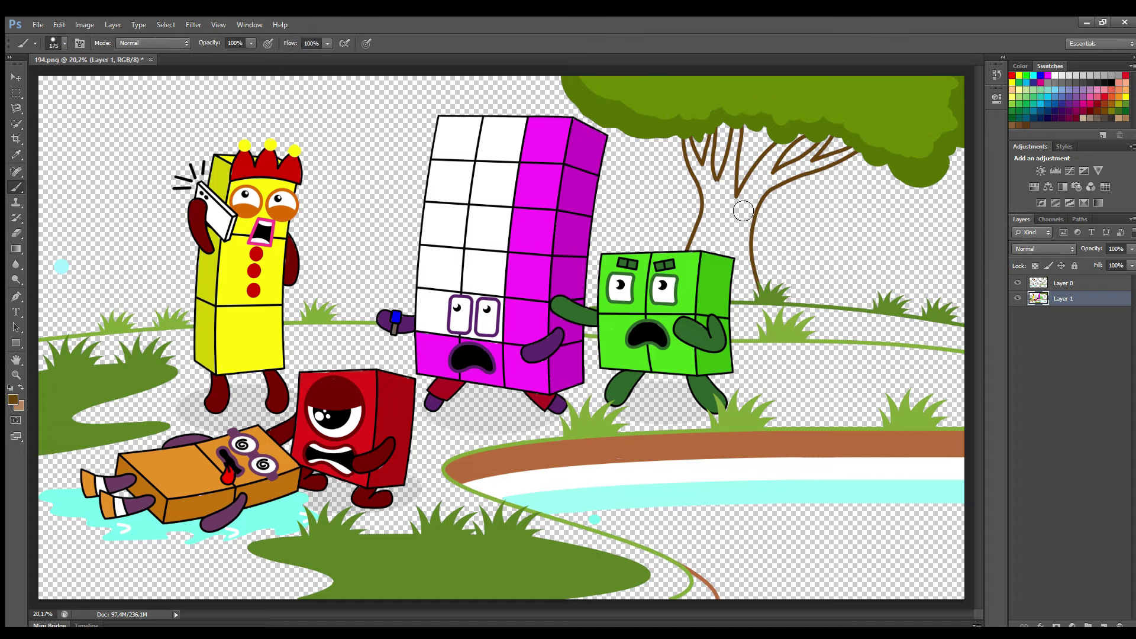
key("bracketleft")
key("bracketleft")
key("bracketleft")
key("bracketleft")
key("bracketleft")
mouse_move(684, 139)
left_mouse_down()
mouse_move(706, 172)
mouse_move(697, 243)
left_mouse_up()
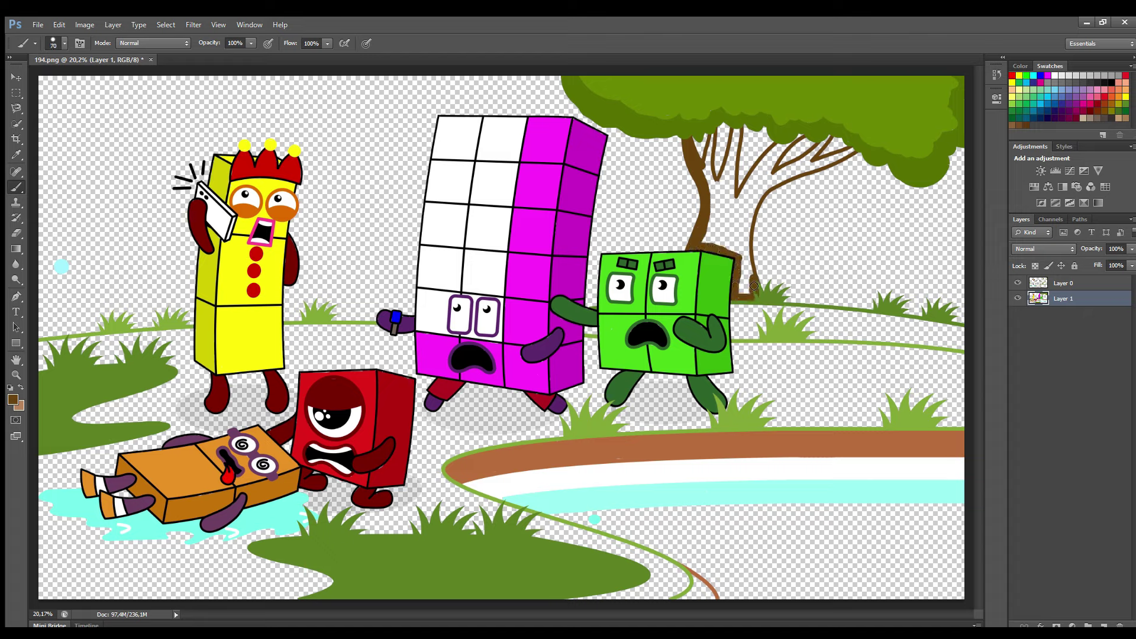
Fill the rest of the tree trunk and its remaining branches with the same dark brown.
mouse_move(753, 285)
left_mouse_down()
mouse_move(757, 196)
mouse_move(845, 154)
mouse_move(742, 198)
left_mouse_up()
key("bracketright")
key("bracketright")
key("bracketright")
mouse_move(781, 150)
left_mouse_down()
mouse_move(750, 196)
mouse_move(744, 296)
mouse_move(729, 172)
mouse_move(740, 136)
left_mouse_up()
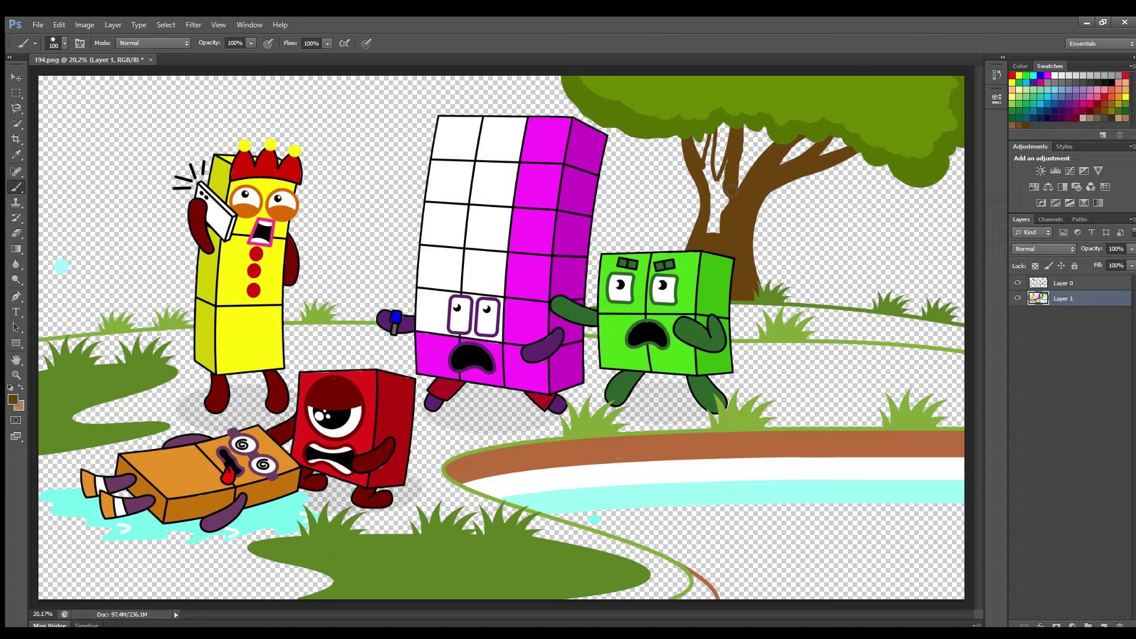
key("bracketright")
mouse_move(724, 177)
left_mouse_down()
mouse_move(708, 170)
mouse_move(717, 215)
left_mouse_up()
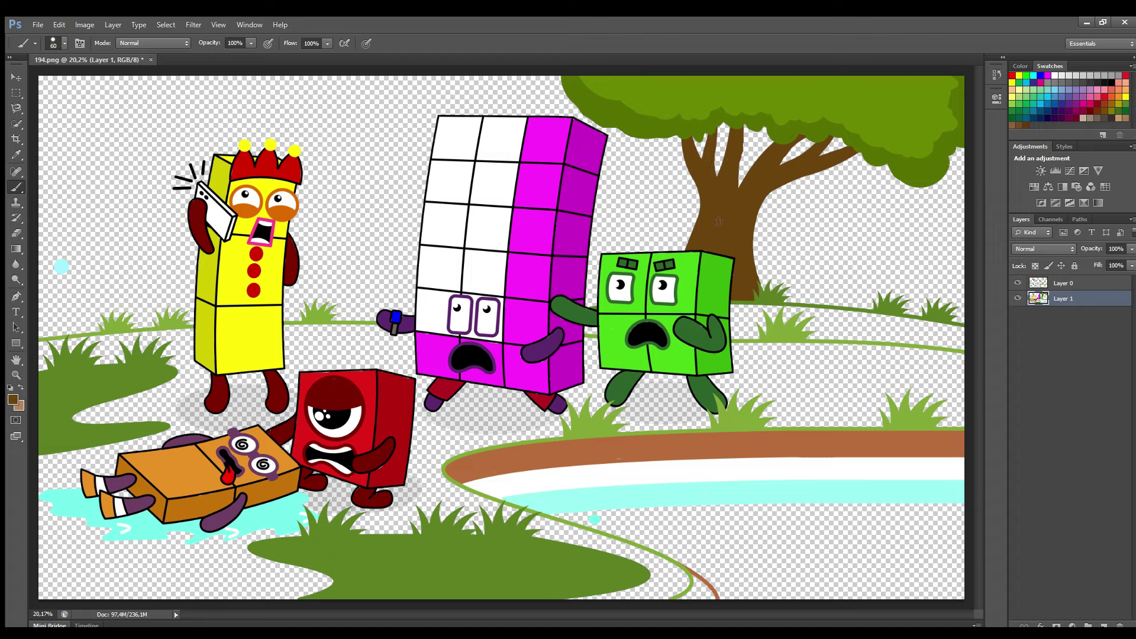
Paint the strip along the pond's near bank with the far bank's reddish brown.
left_click(817, 459, "alt")
On a new layer beneath the characters, paint the grass behind them and around the pond's far bank light green.
key("ctrl+shift+alt+n")
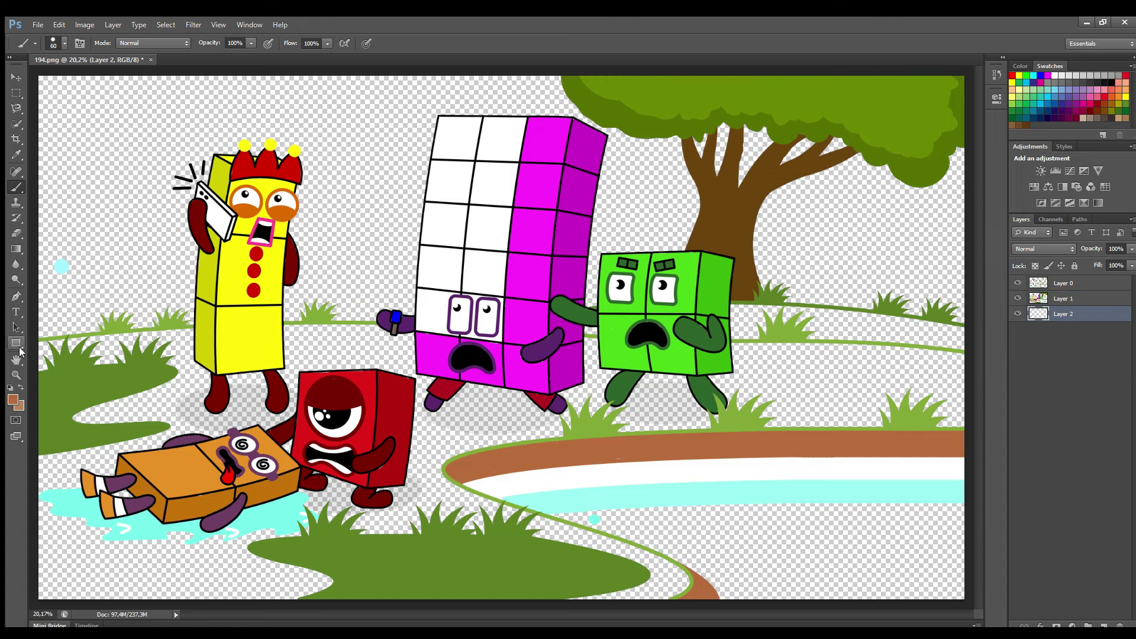
left_click(808, 429, "alt")
left_click_drag(44, 350, 414, 337)
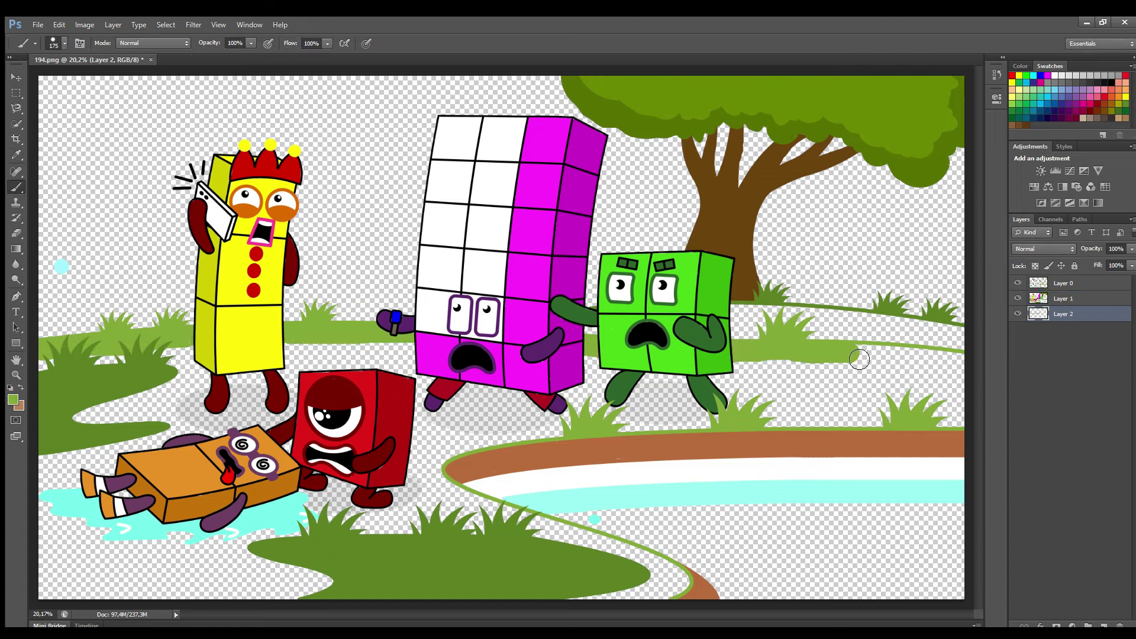
mouse_move(859, 359)
left_mouse_down()
mouse_move(950, 365)
mouse_move(969, 420)
mouse_move(714, 418)
mouse_move(945, 408)
mouse_move(716, 389)
mouse_move(836, 376)
mouse_move(958, 378)
left_mouse_up()
key("bracketright")
mouse_move(786, 391)
left_mouse_down()
mouse_move(690, 424)
mouse_move(627, 428)
mouse_move(588, 397)
mouse_move(630, 378)
mouse_move(697, 406)
mouse_move(569, 416)
mouse_move(581, 441)
mouse_move(491, 453)
left_mouse_up()
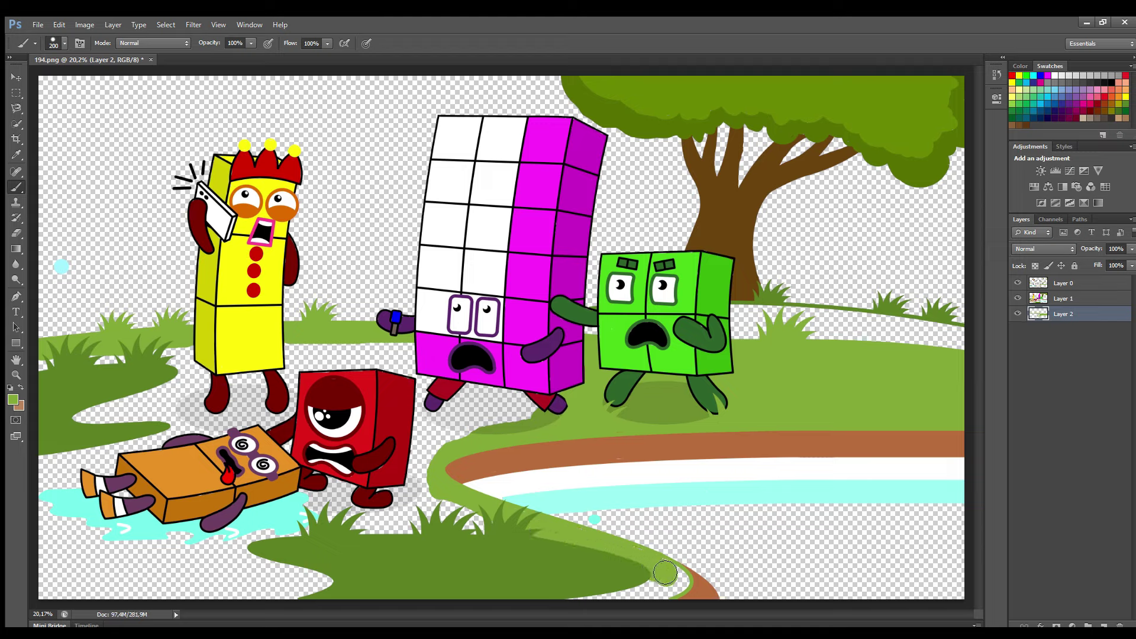
Fill the foreground and remaining left-hand grass with light green, and the distant grass strip below the tree with darker green.
mouse_move(426, 595)
left_mouse_down()
mouse_move(52, 597)
mouse_move(56, 524)
left_mouse_up()
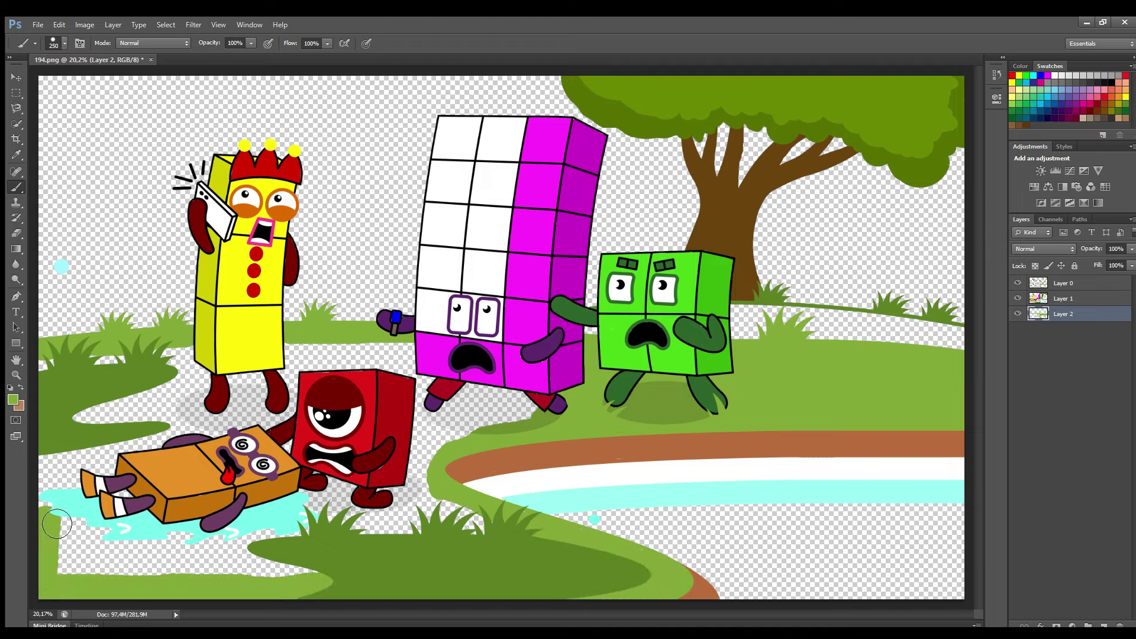
key("bracketright")
key("bracketright")
mouse_move(166, 370)
left_mouse_down()
mouse_move(332, 361)
mouse_move(491, 402)
mouse_move(437, 408)
mouse_move(436, 488)
mouse_move(323, 515)
mouse_move(281, 438)
mouse_move(227, 391)
mouse_move(265, 410)
mouse_move(77, 467)
mouse_move(284, 550)
mouse_move(76, 568)
mouse_move(89, 573)
left_mouse_up()
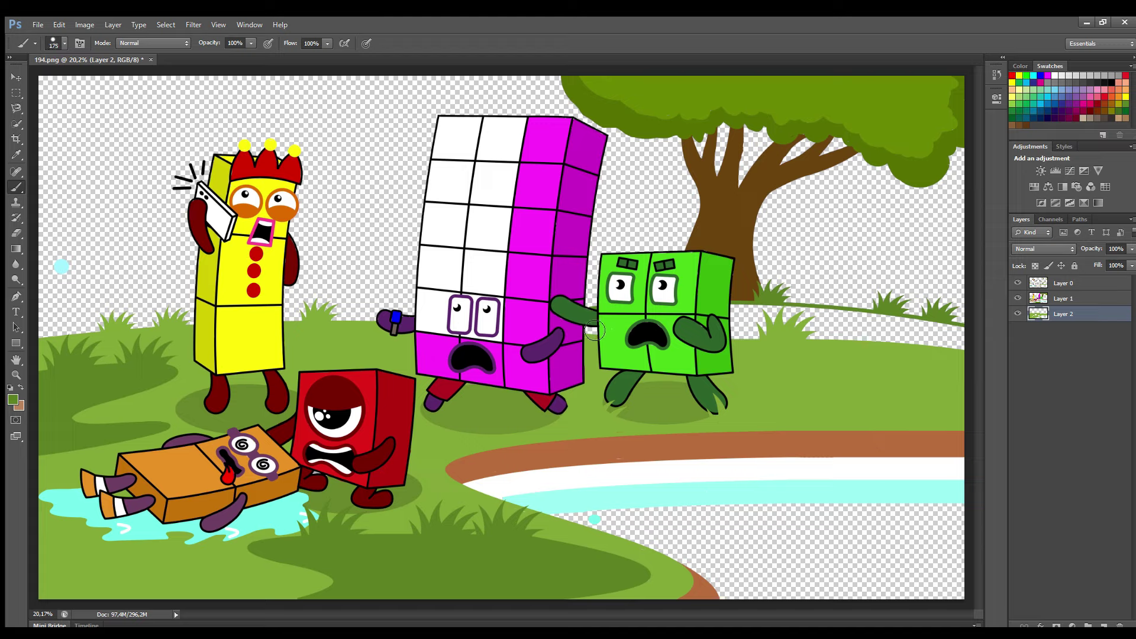
left_click_drag(743, 318, 897, 331)
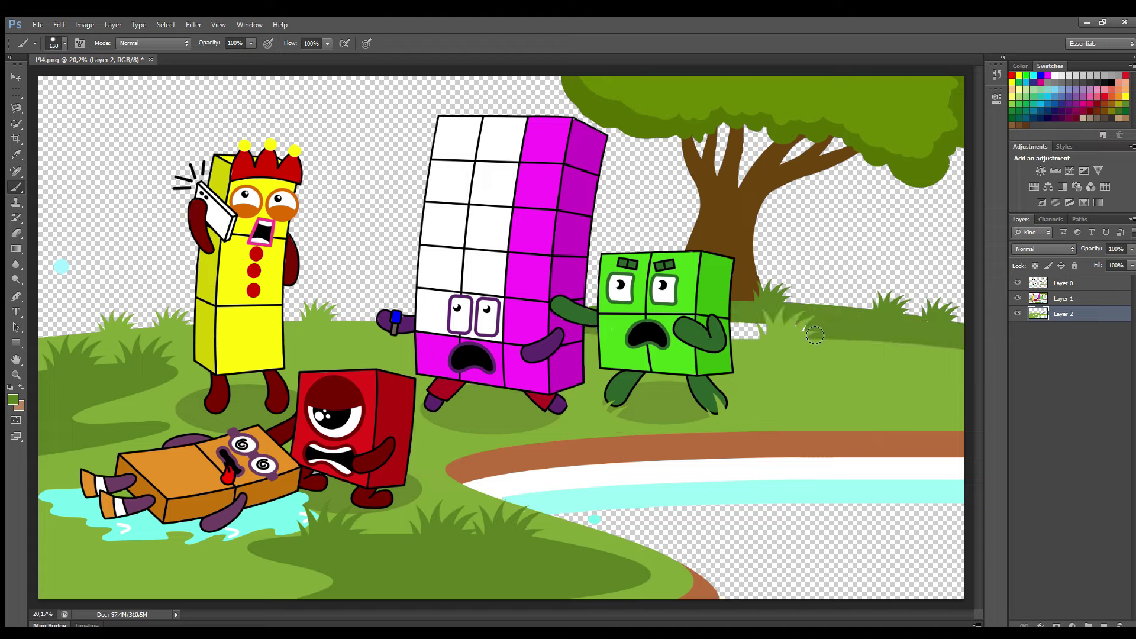
On a new layer beneath the grass, fill the pond water with cyan and brush soft, paler highlights over it.
left_click(1104, 626)
key("i")
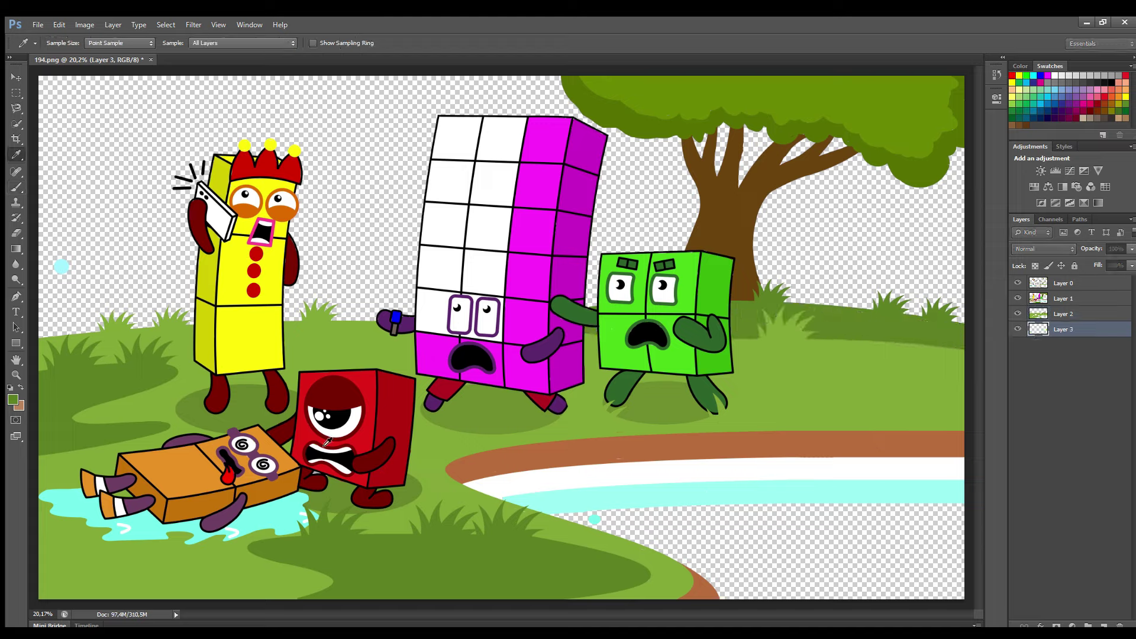
left_click(594, 521)
key("b")
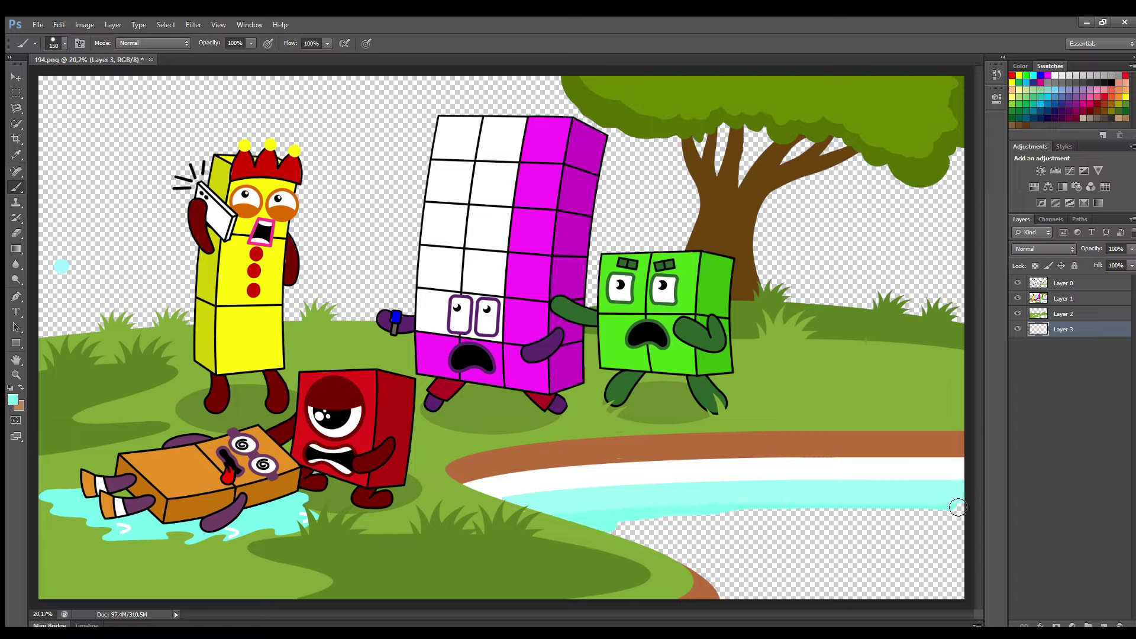
mouse_move(966, 580)
left_mouse_down()
mouse_move(902, 606)
mouse_move(727, 608)
mouse_move(651, 554)
mouse_move(758, 524)
mouse_move(951, 519)
mouse_move(785, 542)
mouse_move(924, 529)
mouse_move(952, 583)
mouse_move(766, 599)
mouse_move(862, 575)
left_mouse_up()
key("bracketright")
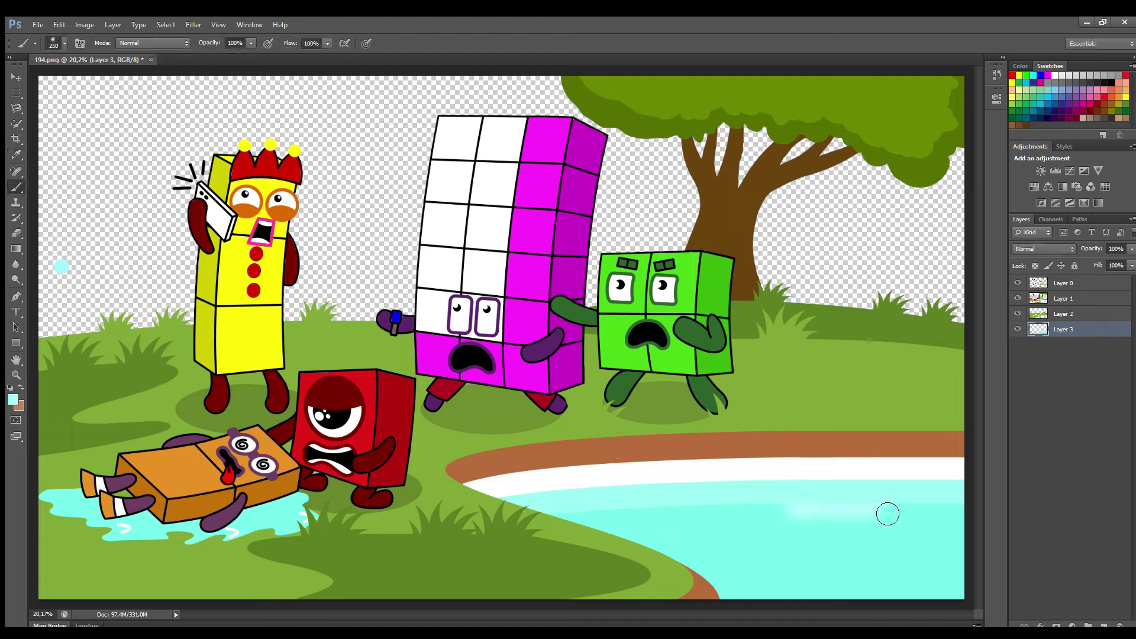
mouse_move(763, 550)
left_mouse_down()
mouse_move(833, 562)
mouse_move(943, 607)
mouse_move(931, 527)
mouse_move(838, 586)
mouse_move(744, 603)
mouse_move(618, 539)
mouse_move(680, 516)
mouse_move(827, 512)
left_mouse_up()
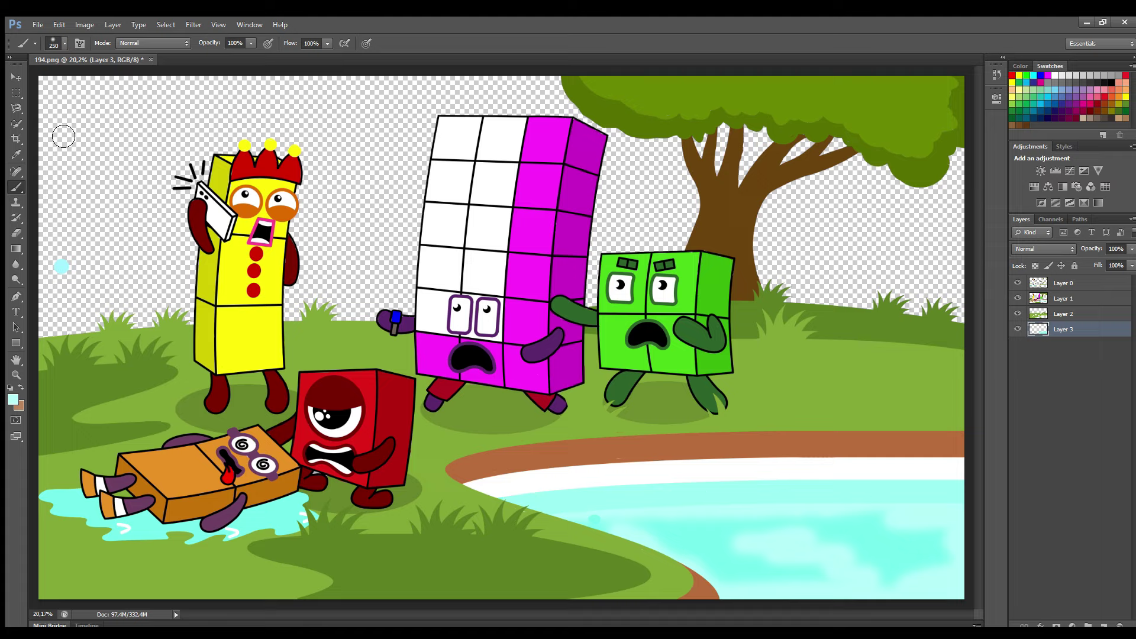
Add a bottom layer for the sky, pick bright cyan, and erase the cyan sample dots over the pond and sky.
key("ctrl+shift+alt+n")
key("e")
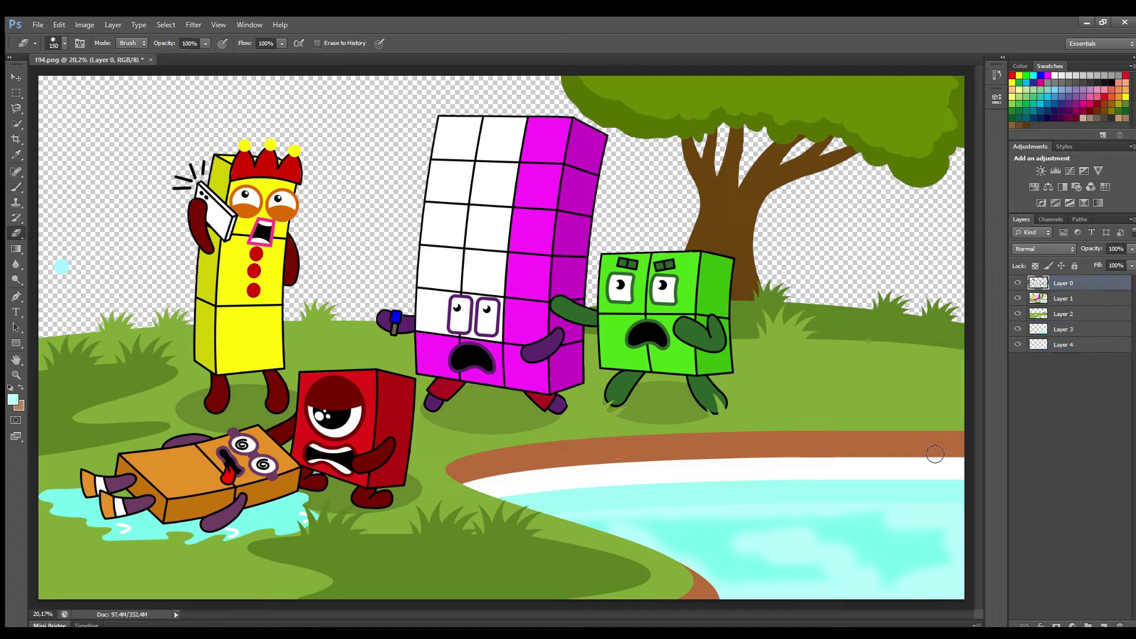
key("i")
key("e")
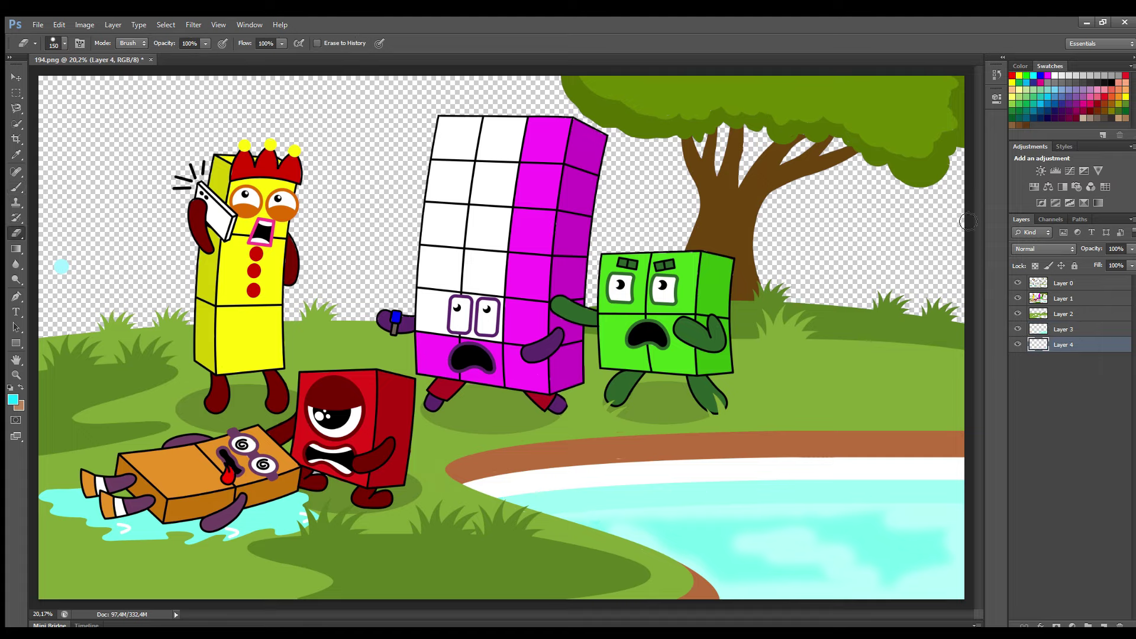
Fill the whole sky behind the characters and tree with bright cyan on the bottom layer.
key("b")
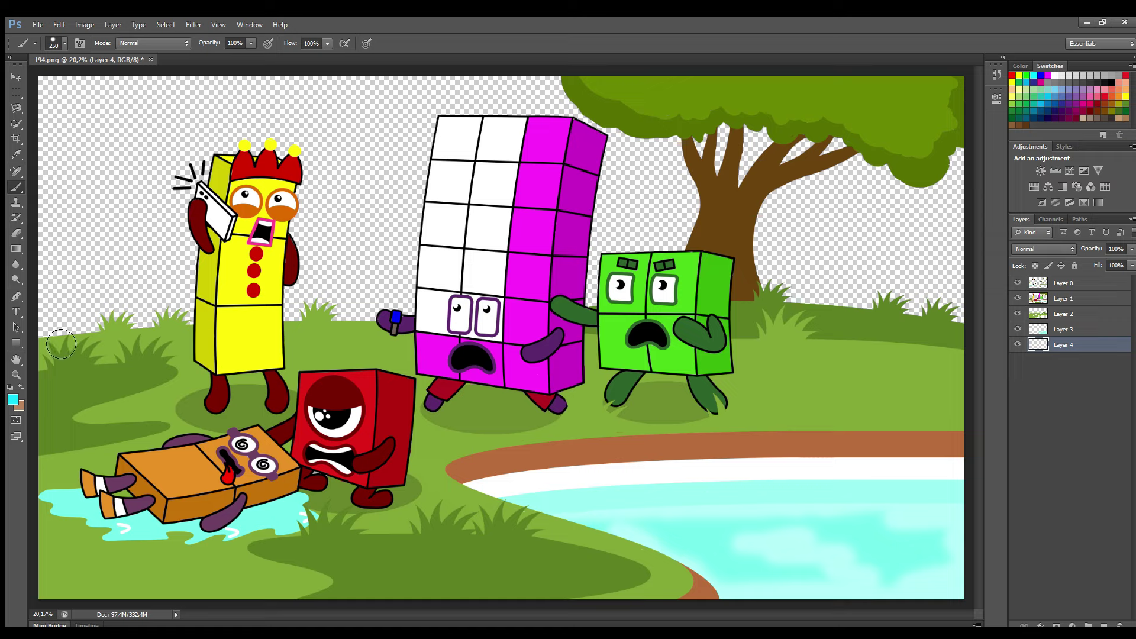
key("bracketright")
mouse_move(61, 344)
left_mouse_down()
mouse_move(237, 322)
mouse_move(612, 317)
left_mouse_up()
mouse_move(767, 320)
left_mouse_down()
mouse_move(949, 326)
mouse_move(977, 262)
mouse_move(969, 191)
mouse_move(746, 145)
mouse_move(619, 144)
mouse_move(496, 109)
mouse_move(95, 112)
mouse_move(71, 144)
mouse_move(381, 144)
left_mouse_up()
mouse_move(234, 181)
left_mouse_down()
mouse_move(77, 183)
mouse_move(608, 193)
mouse_move(941, 233)
mouse_move(624, 231)
mouse_move(816, 272)
mouse_move(423, 216)
mouse_move(258, 316)
mouse_move(77, 240)
mouse_move(101, 274)
mouse_move(142, 236)
left_mouse_up()
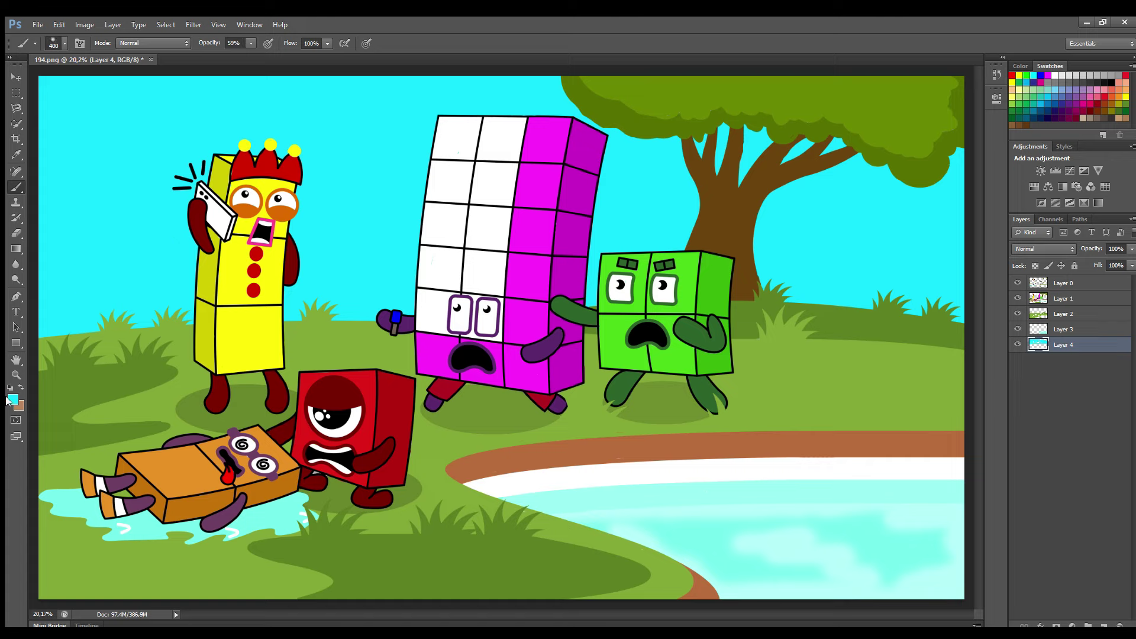
Brush soft pale clouds above the horizon around the yellow character, raising the brush opacity to 69%.
left_click(923, 474, "alt")
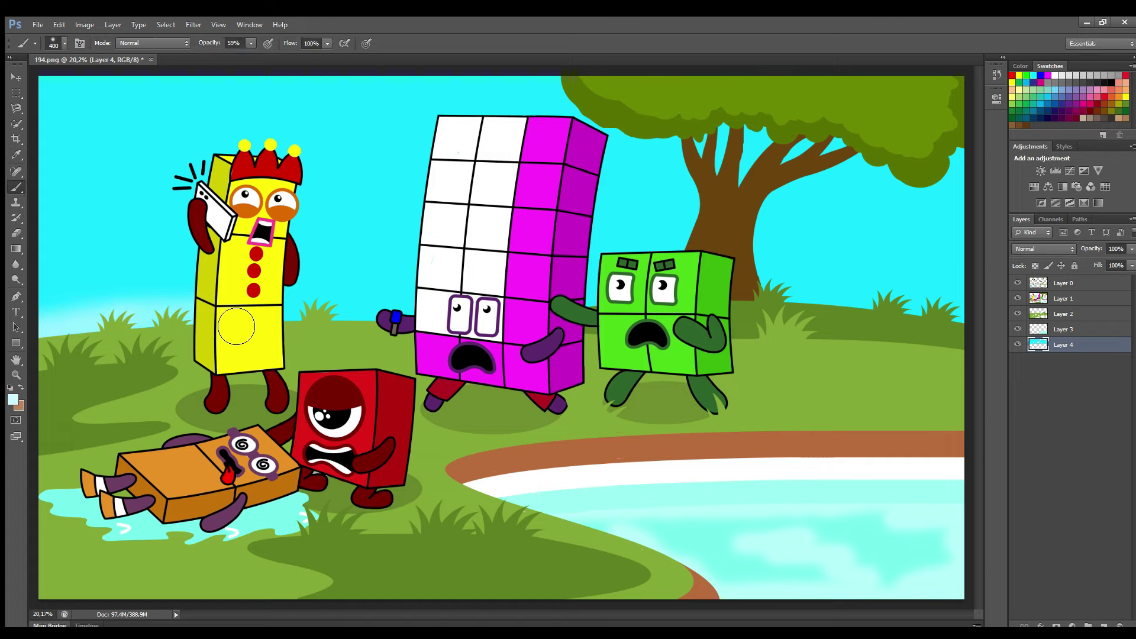
mouse_move(236, 326)
left_mouse_down()
mouse_move(171, 293)
mouse_move(122, 313)
mouse_move(114, 299)
mouse_move(65, 337)
left_mouse_up()
key("6")
key("9")
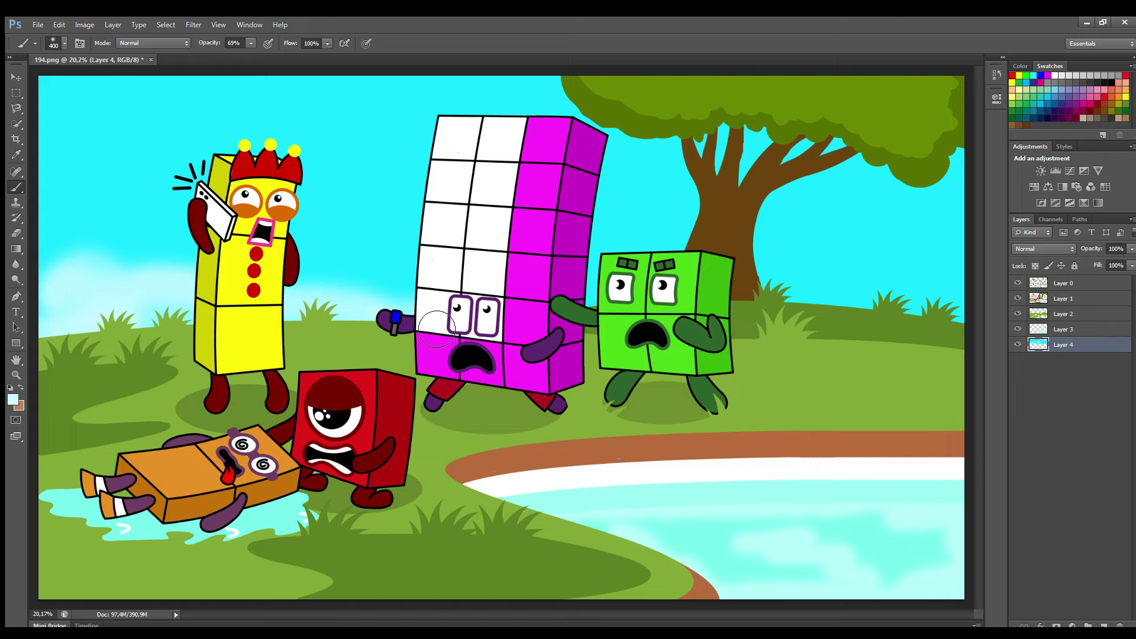